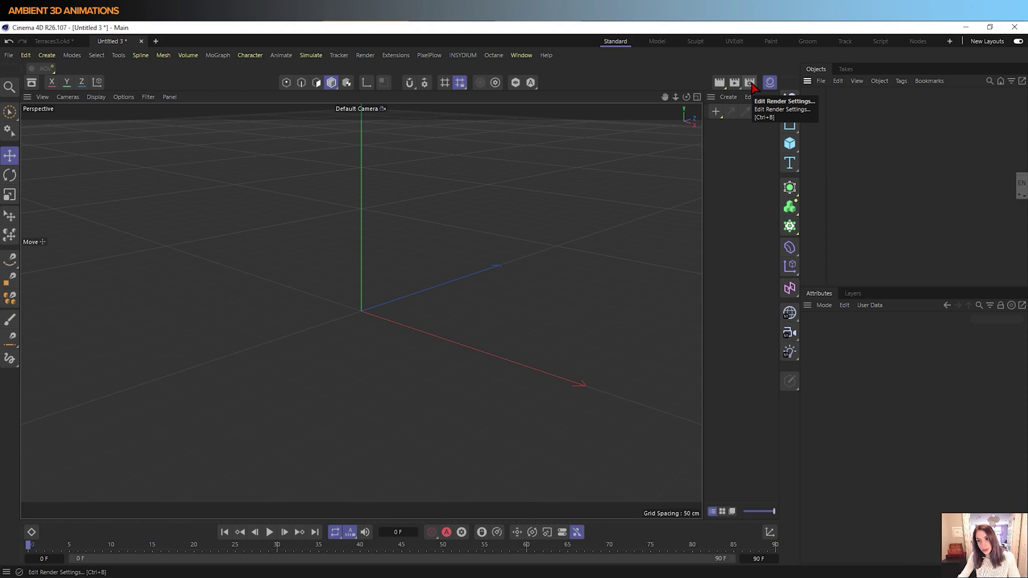
Change the Renderer in Render Settings from Standard to Redshift and close the dialog
click(751, 83)
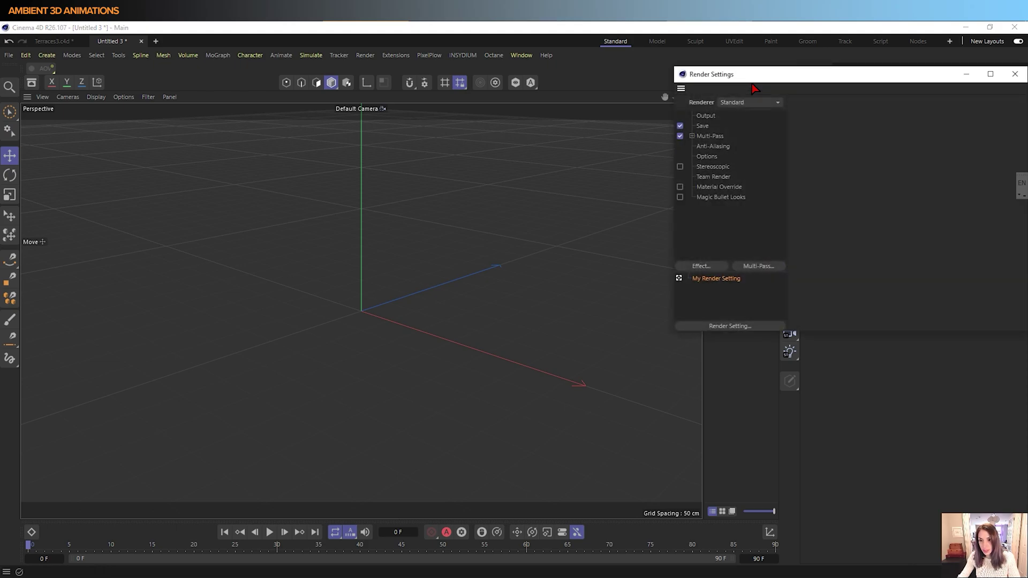
click(748, 103)
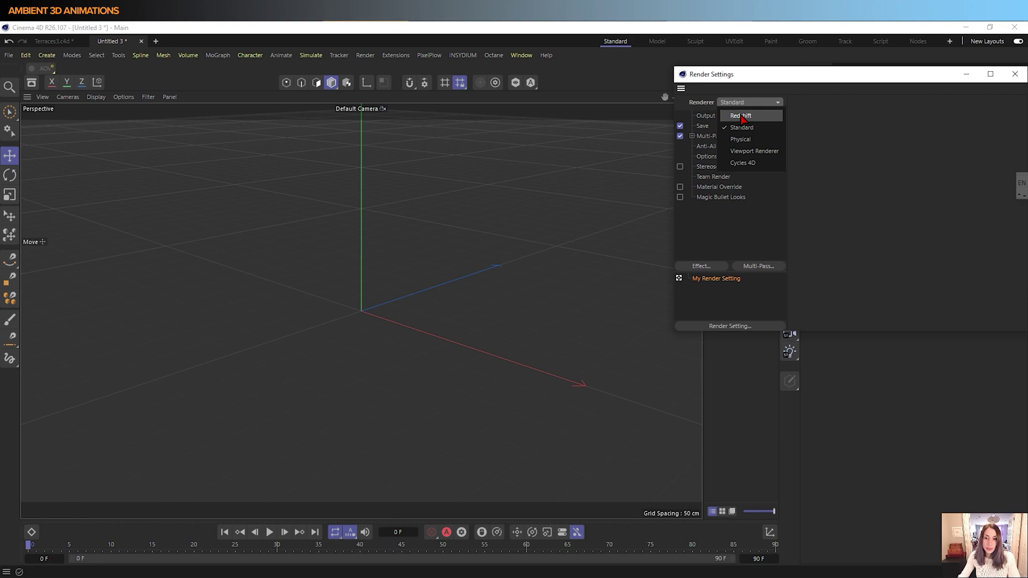
click(741, 116)
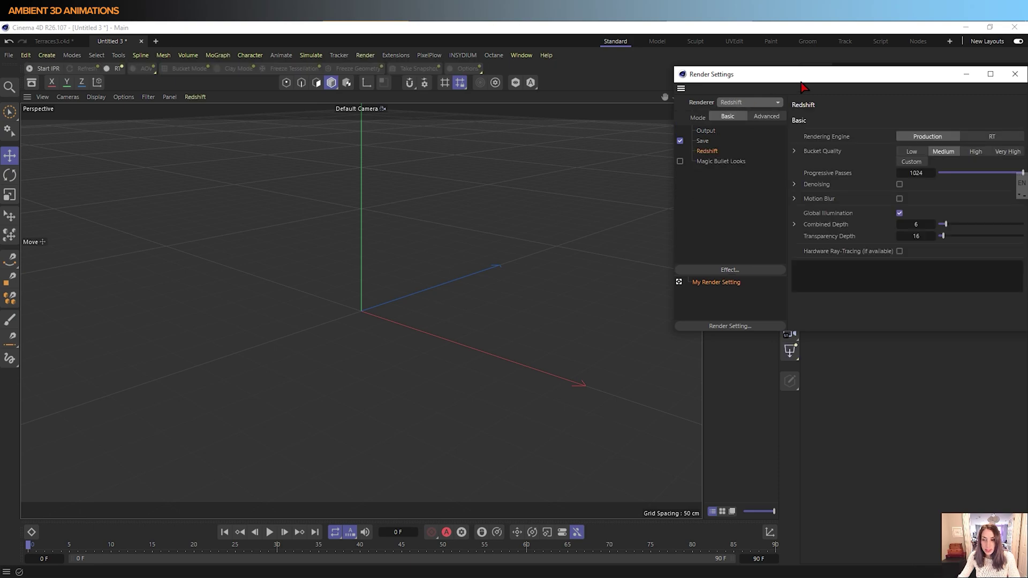
drag(822, 75, 523, 127)
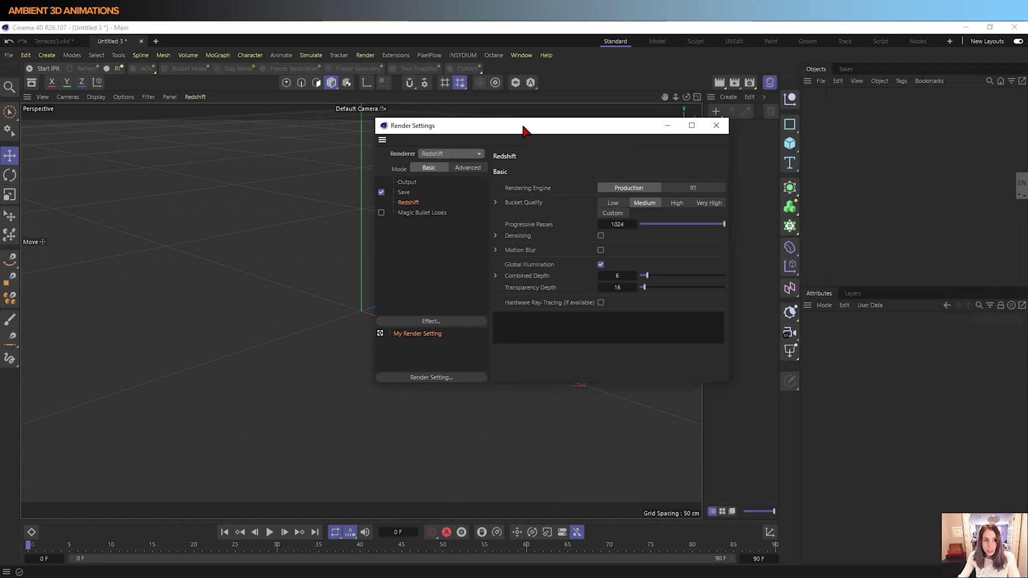
click(714, 131)
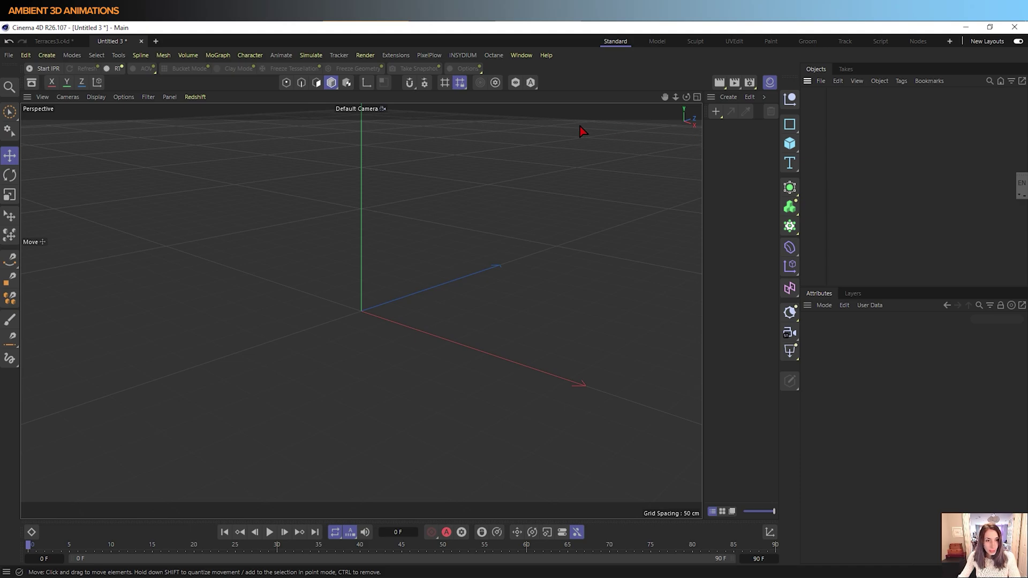
click(200, 100)
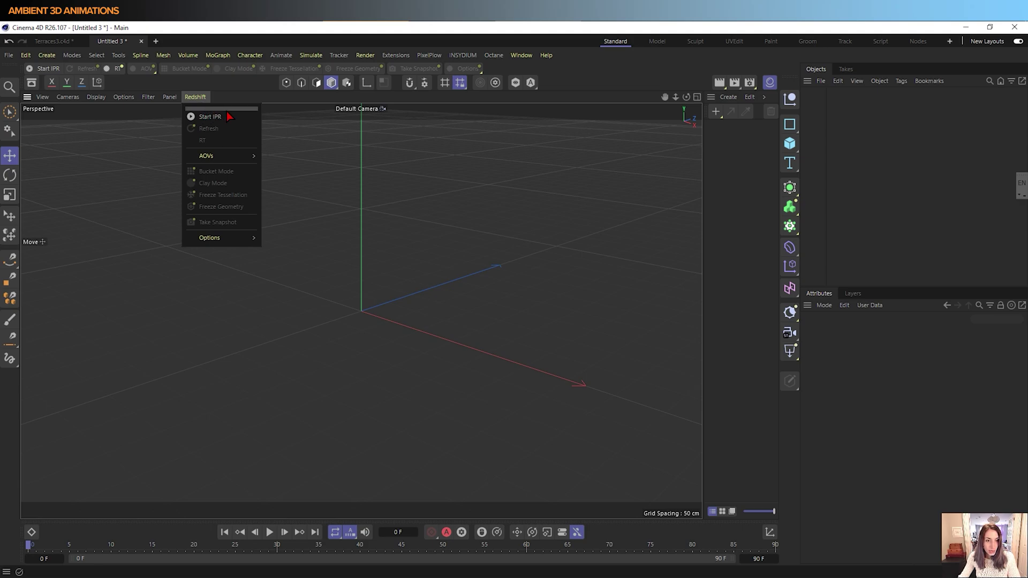
click(68, 97)
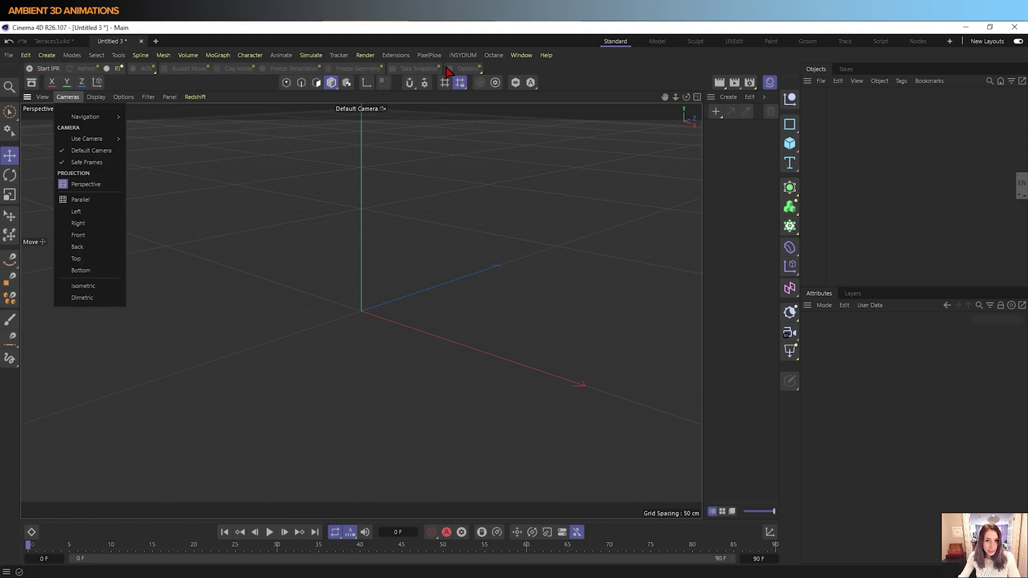
click(169, 97)
mouse_move(195, 97)
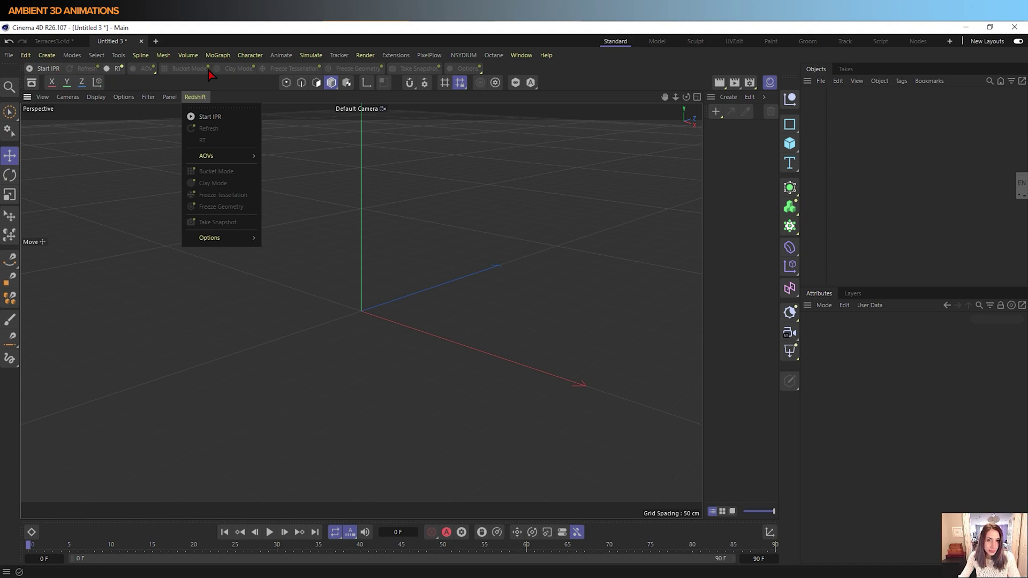
click(637, 81)
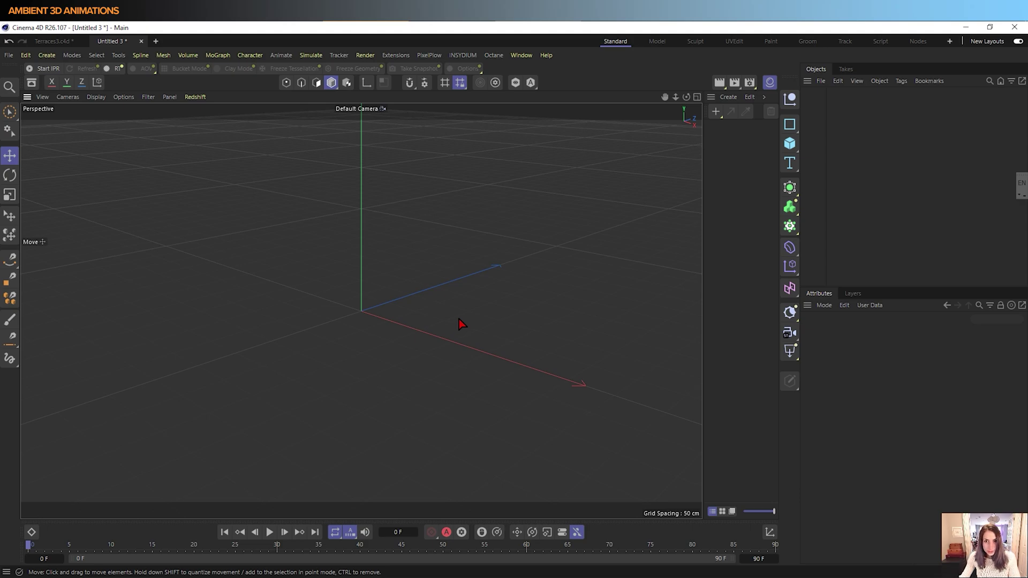
Add a tfTerrain from INSYDIUM > TerraformFX and uncheck its Display Enable colour option
click(464, 56)
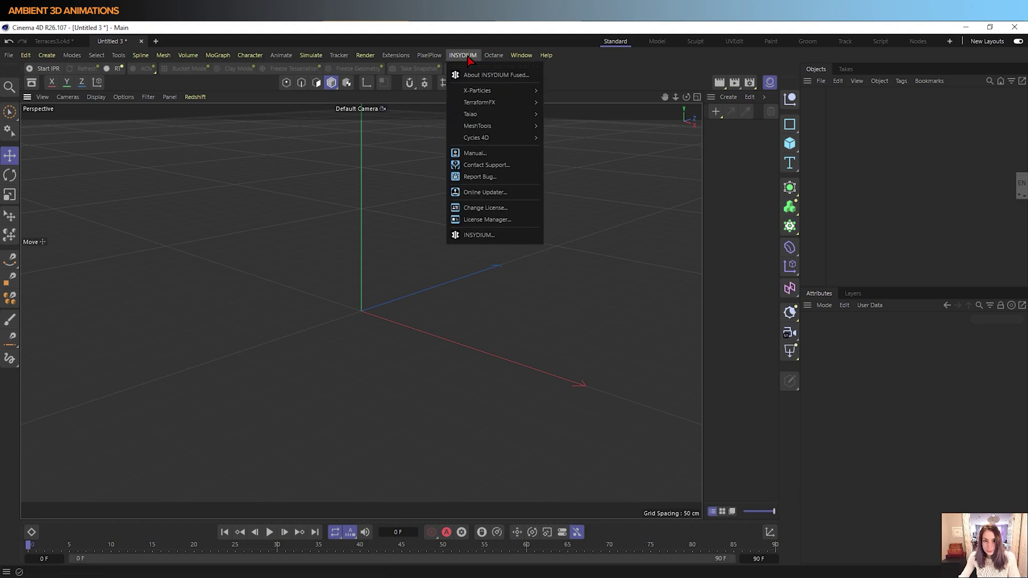
mouse_move(481, 105)
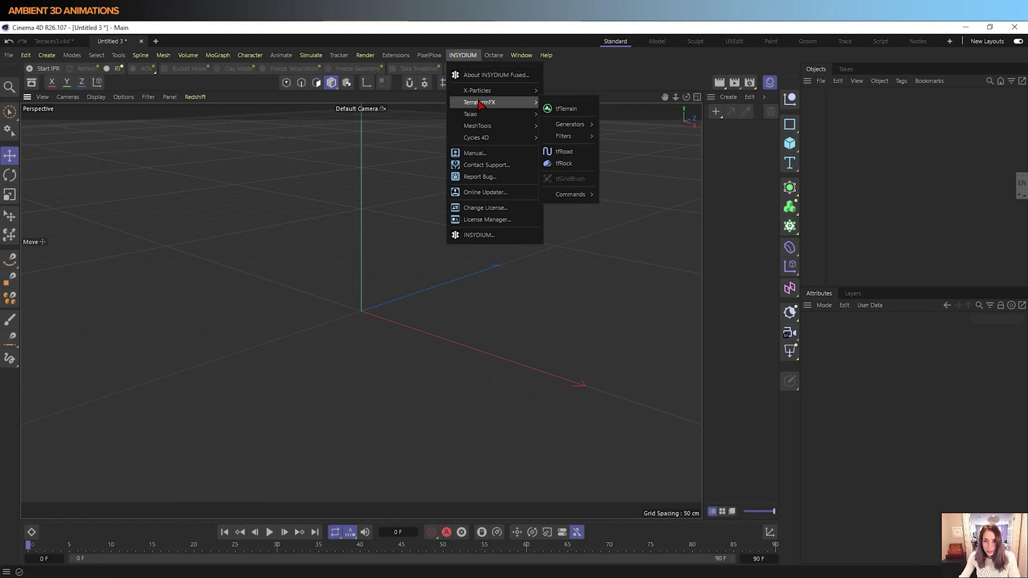
click(563, 112)
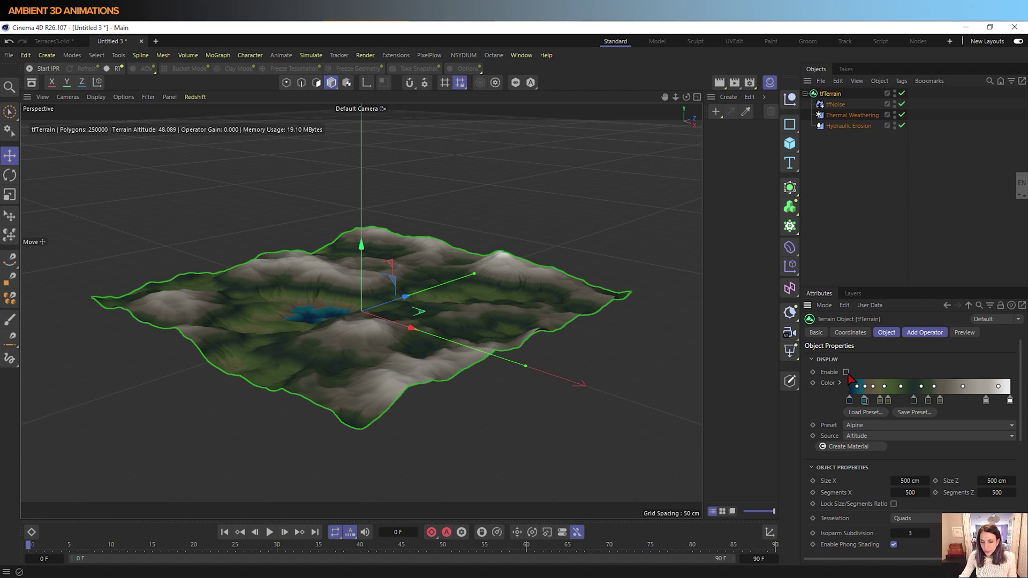
click(847, 372)
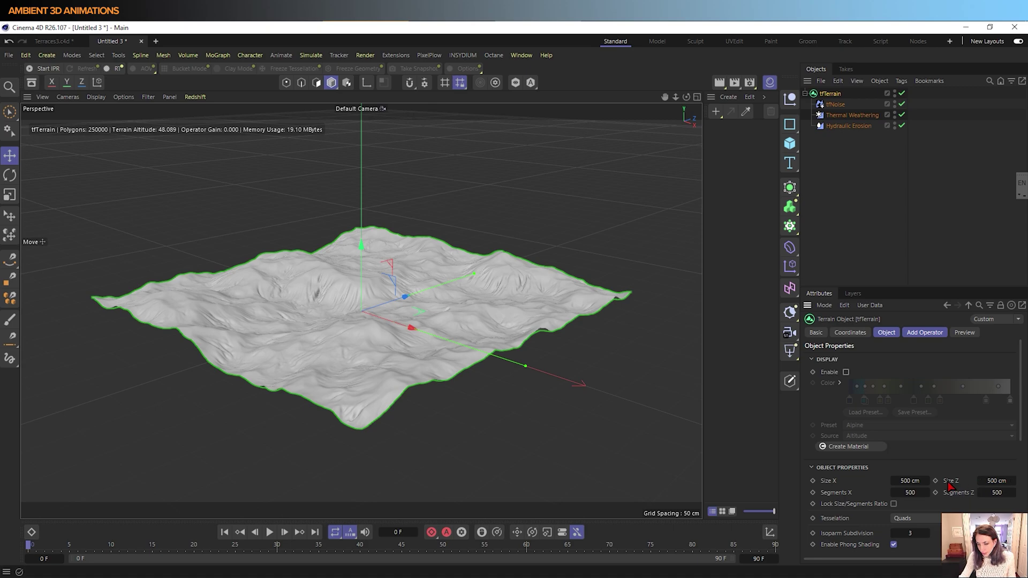
Set the terrain's Segments X and Segments Z both to 4000
scroll(839, 536, down, 3)
double_click(906, 429)
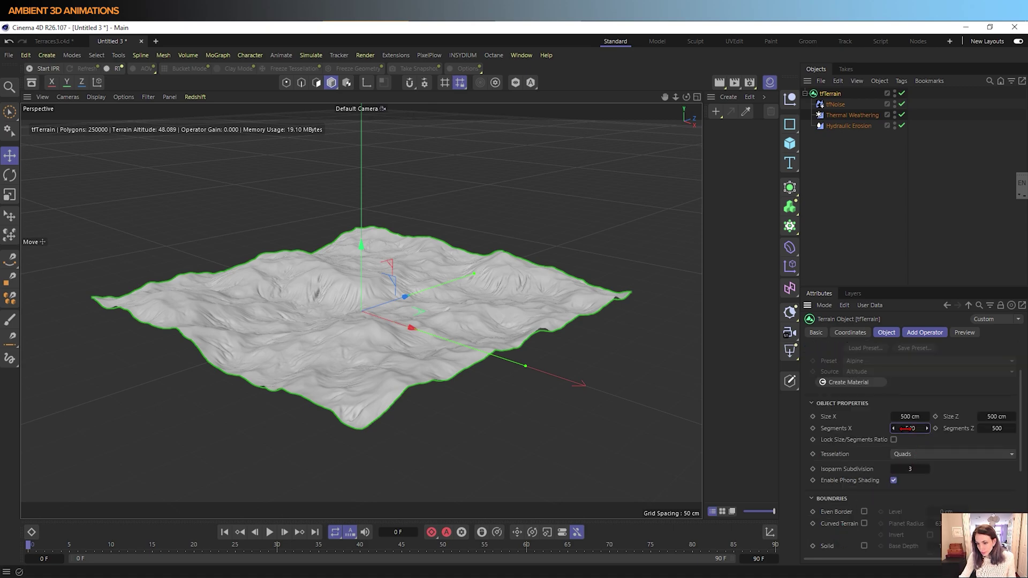
text(4000)
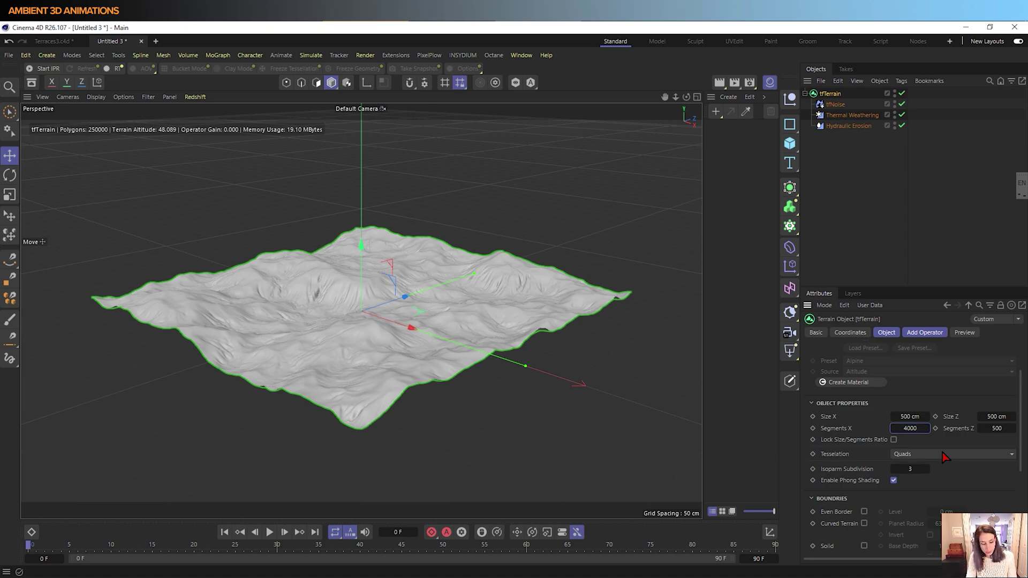
key(Tab)
text(400)
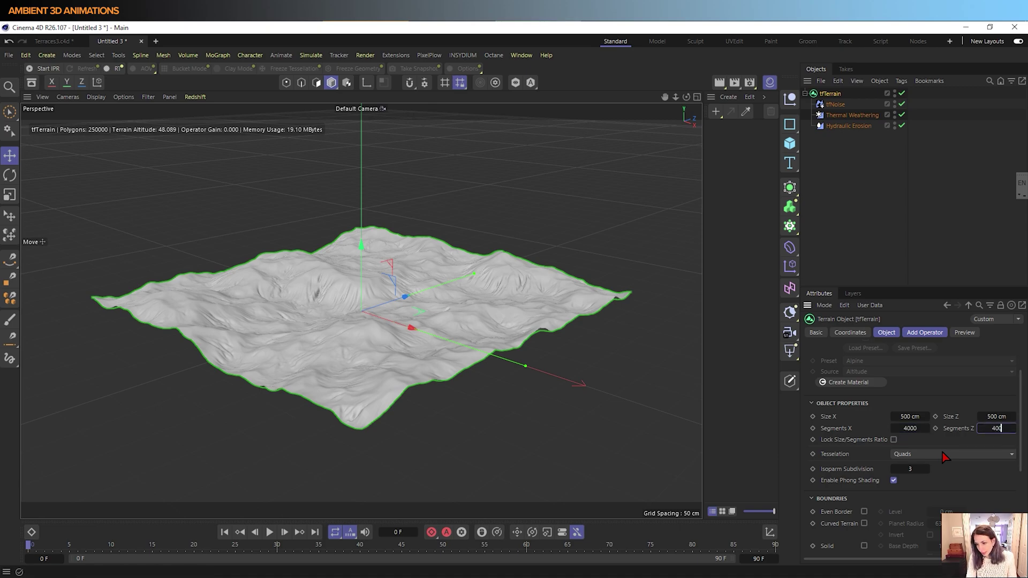
text(0)
key(Return)
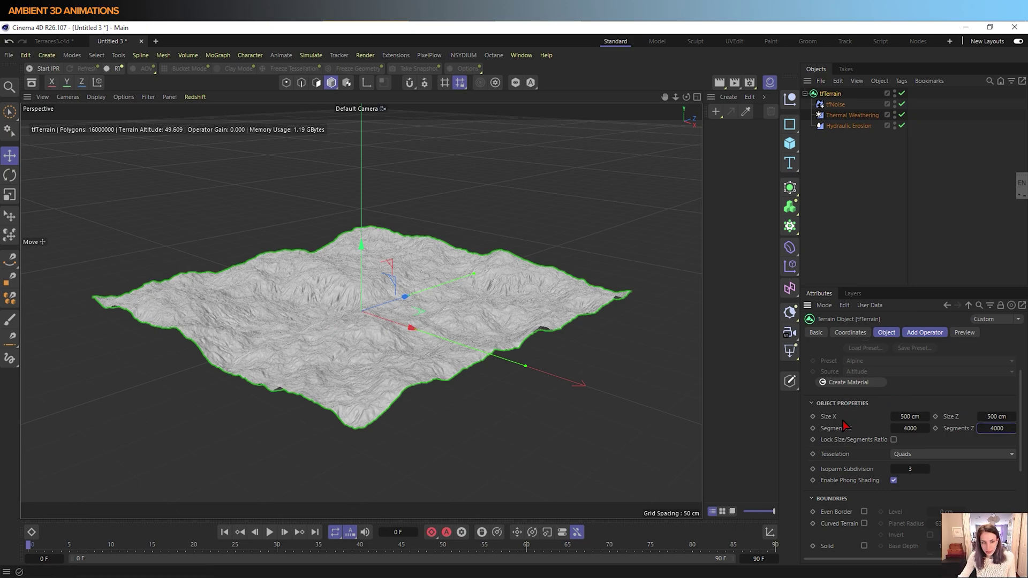
Delete the tfNoise, Thermal Weathering and Hydraulic Erosion operators from the Object Manager
click(843, 106)
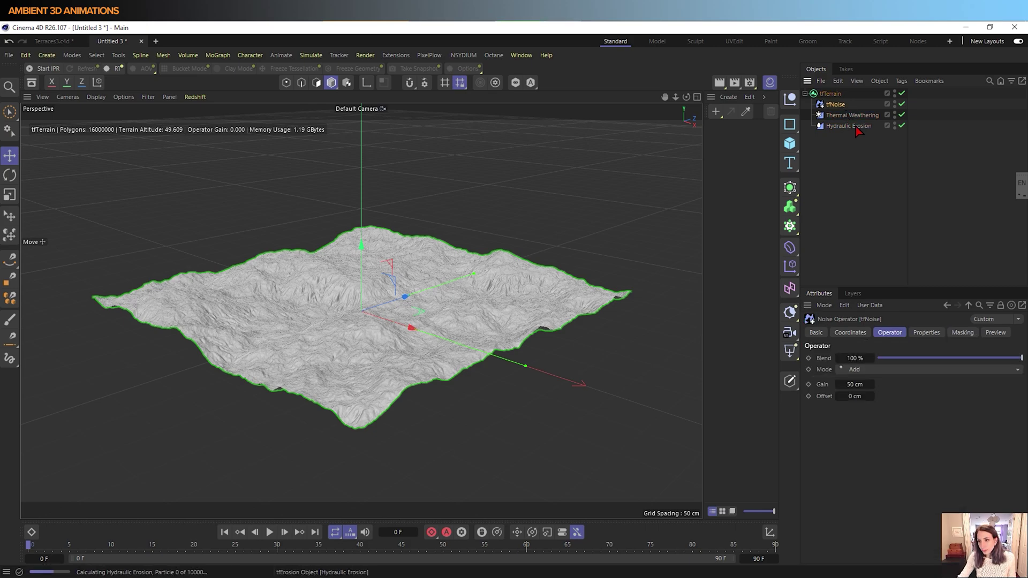
shift+click(856, 127)
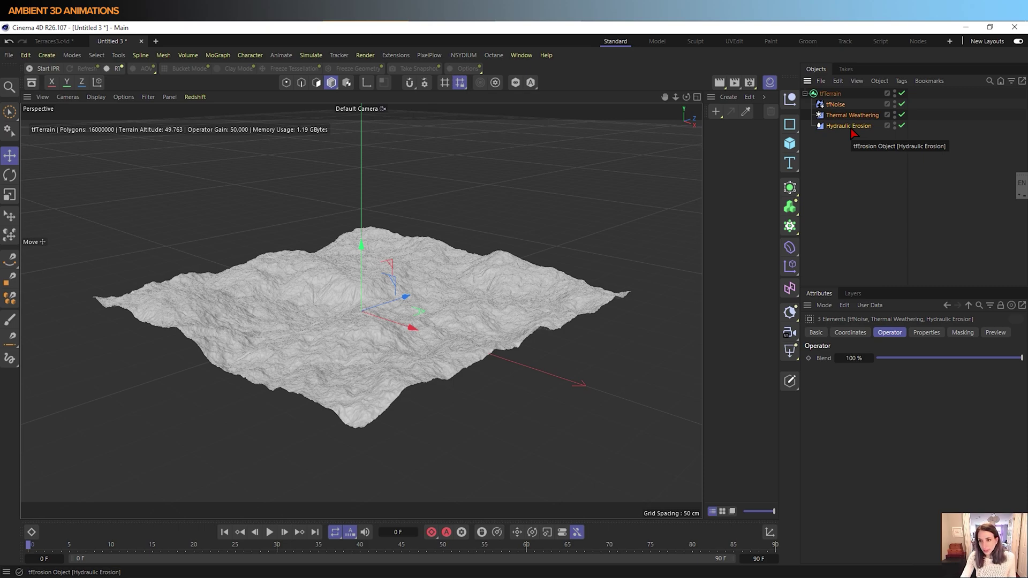
key(Delete)
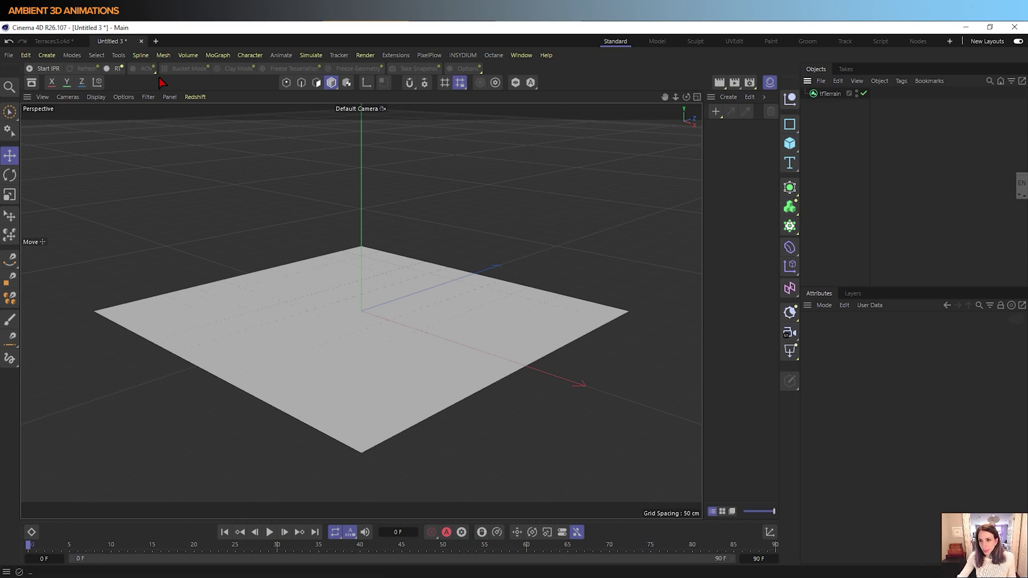
Keep the tfTerrain tessellation on Quads and scroll to the Add Operator Generators and Filters
click(834, 93)
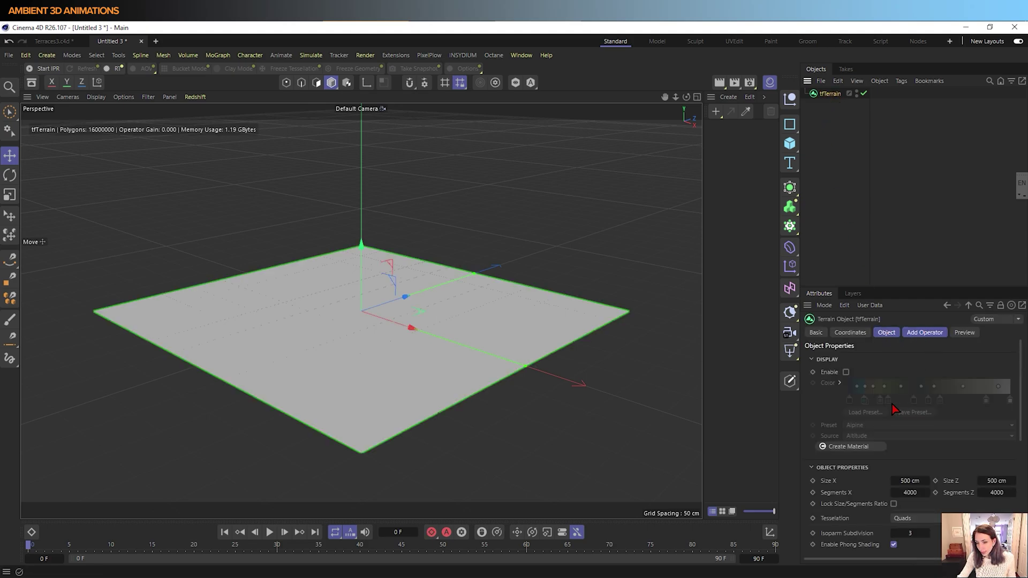
scroll(825, 403, down, 3)
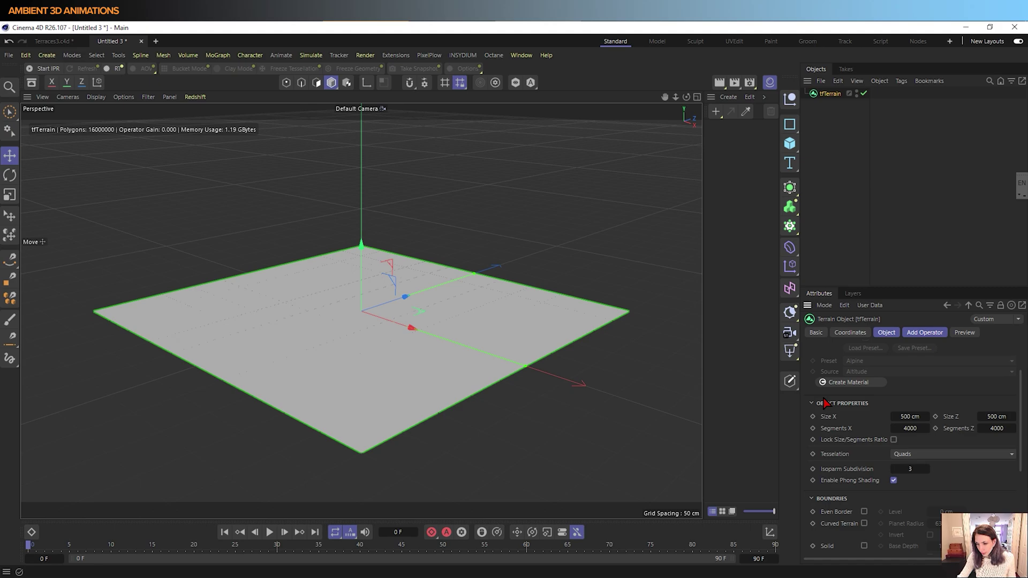
click(920, 456)
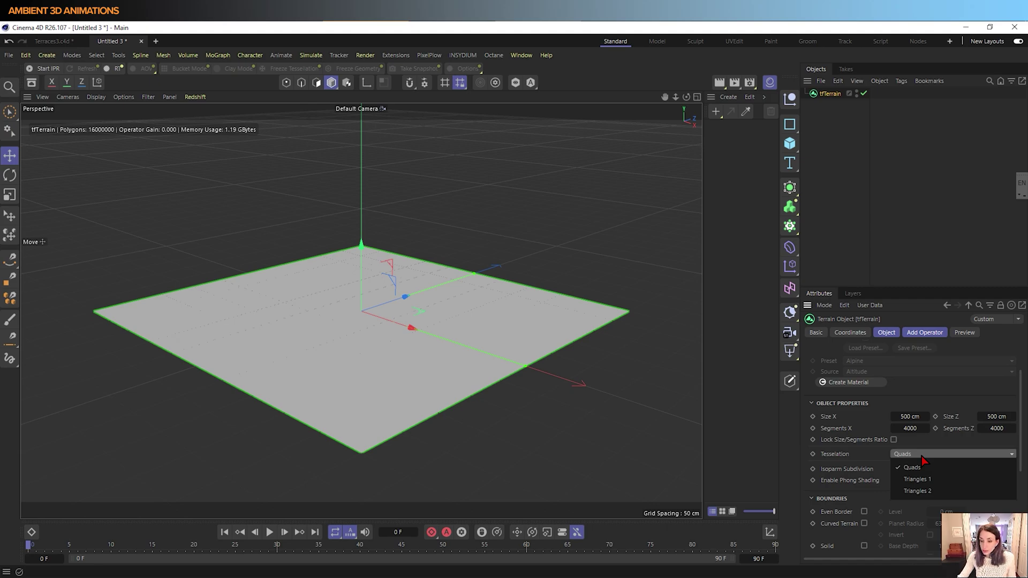
click(897, 469)
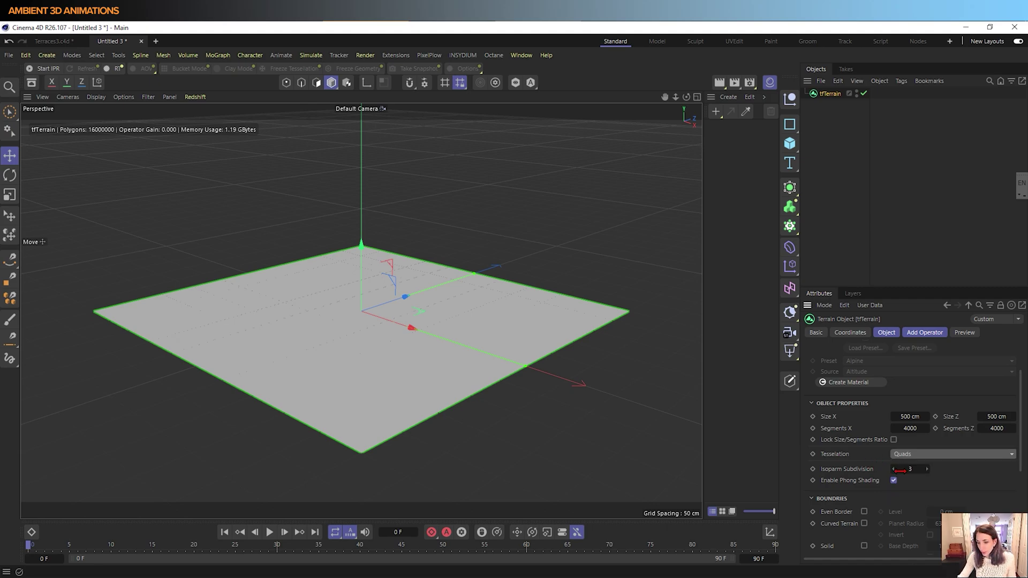
scroll(879, 477, down, 3)
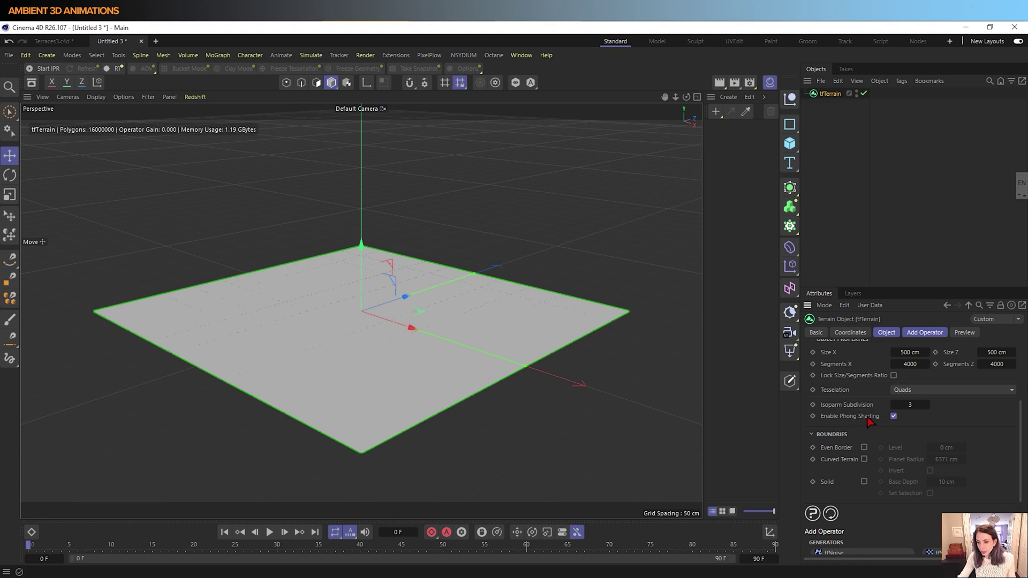
scroll(870, 419, down, 4)
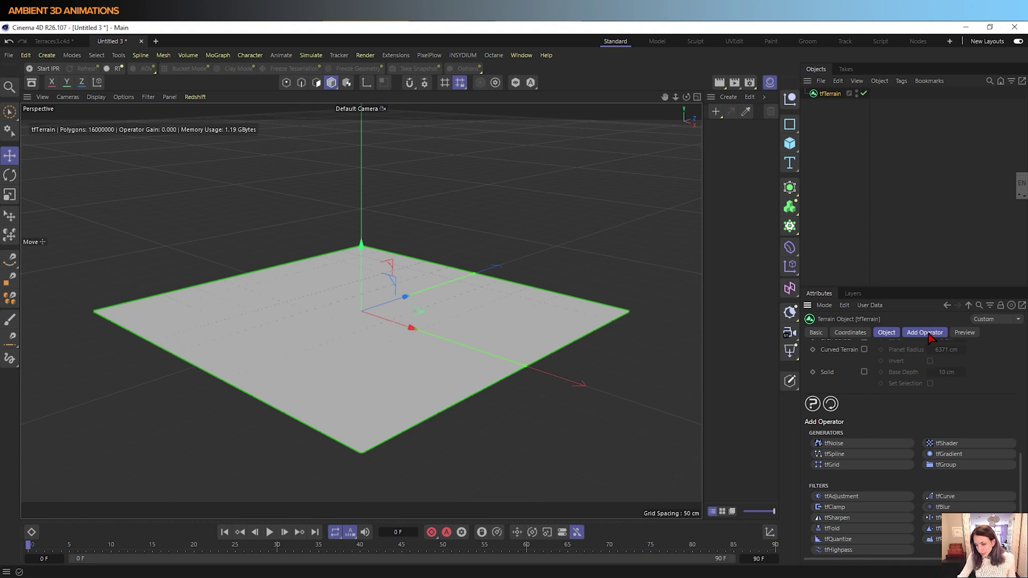
scroll(854, 392, up, 6)
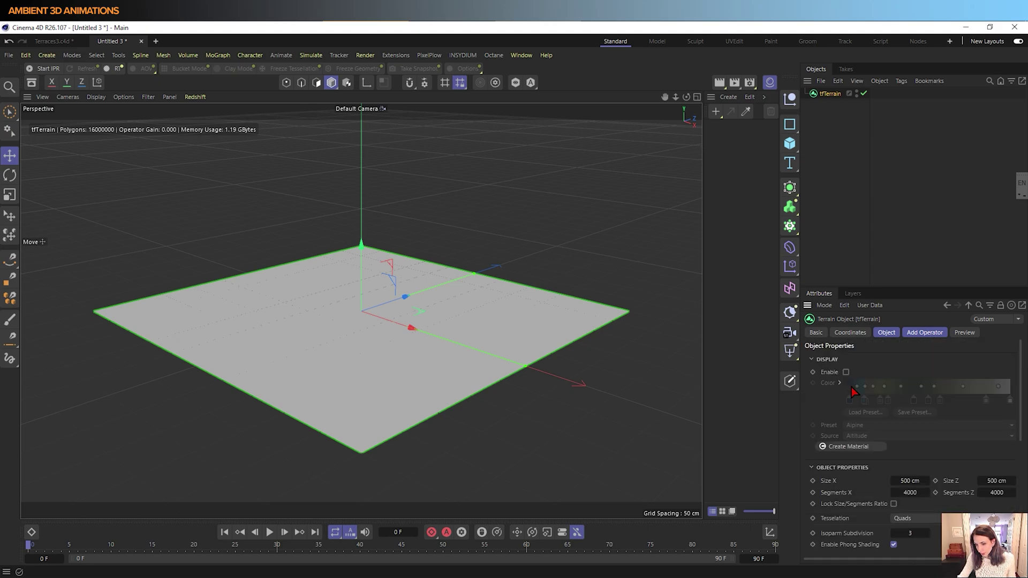
scroll(852, 392, down, 6)
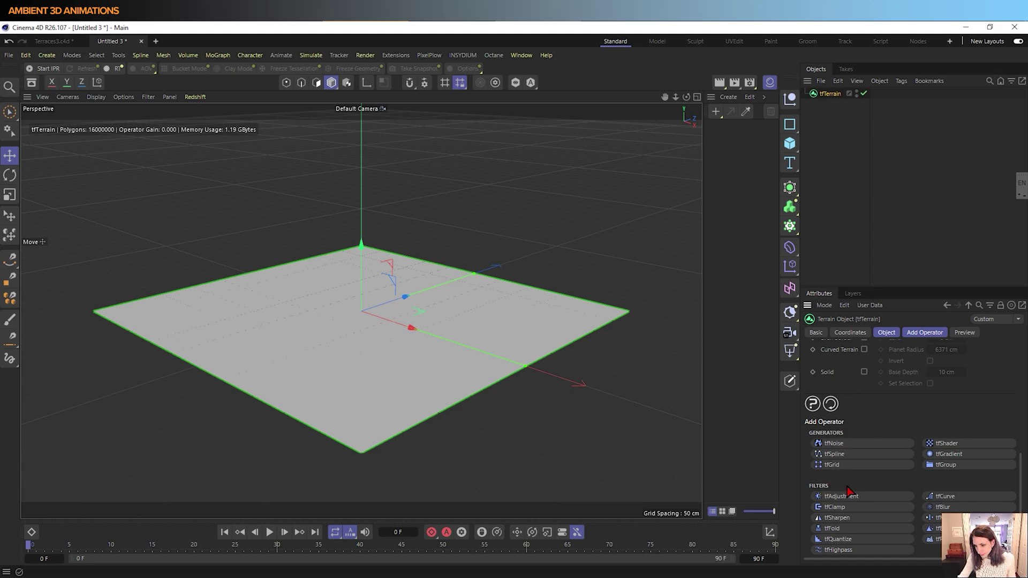
Add a tfNoise generator from Add Operator under the tfTerrain
click(840, 444)
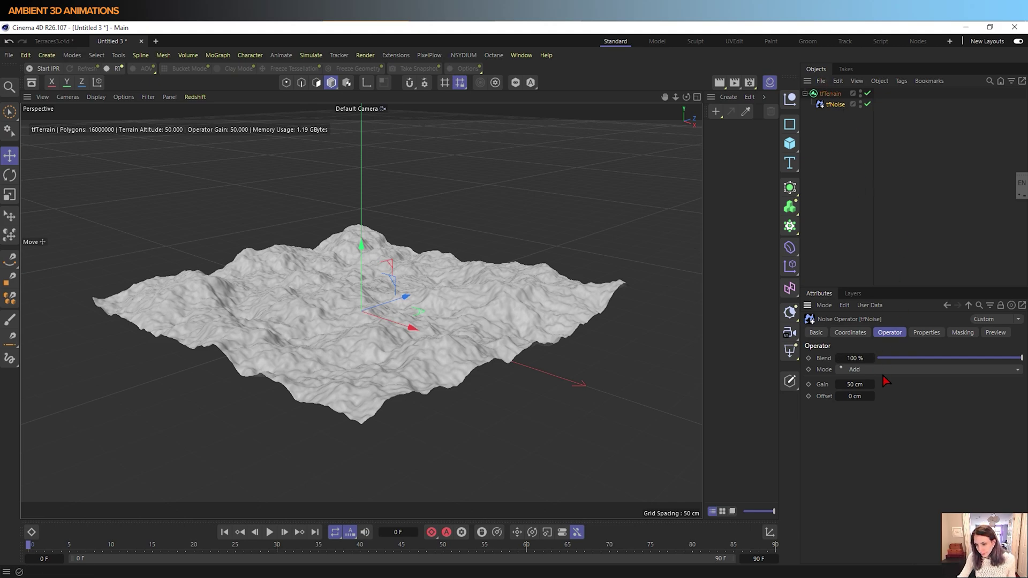
Set tfNoise's Noise Type to Displaced Turbulence and its Scale to 100 %
click(927, 333)
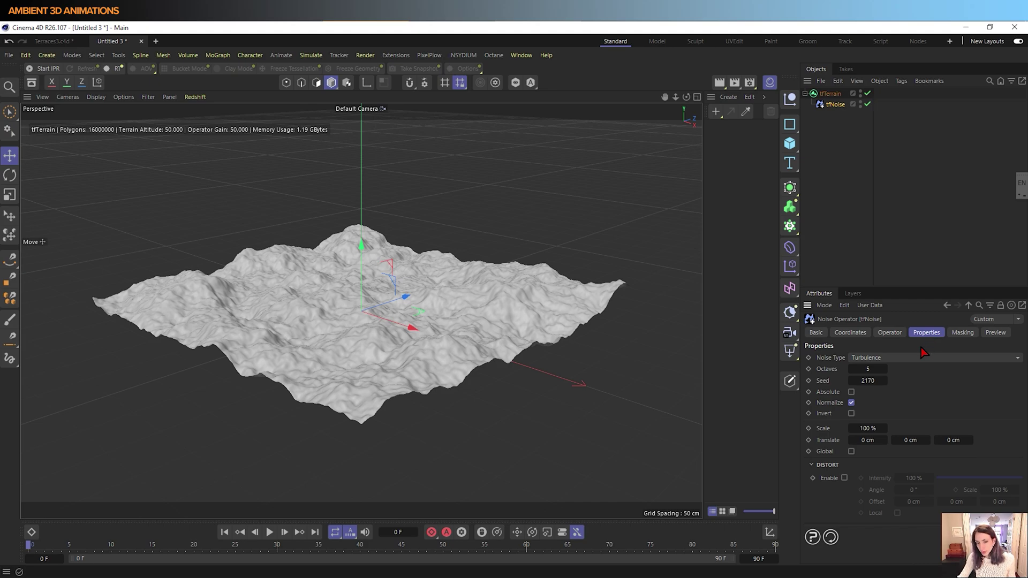
click(911, 358)
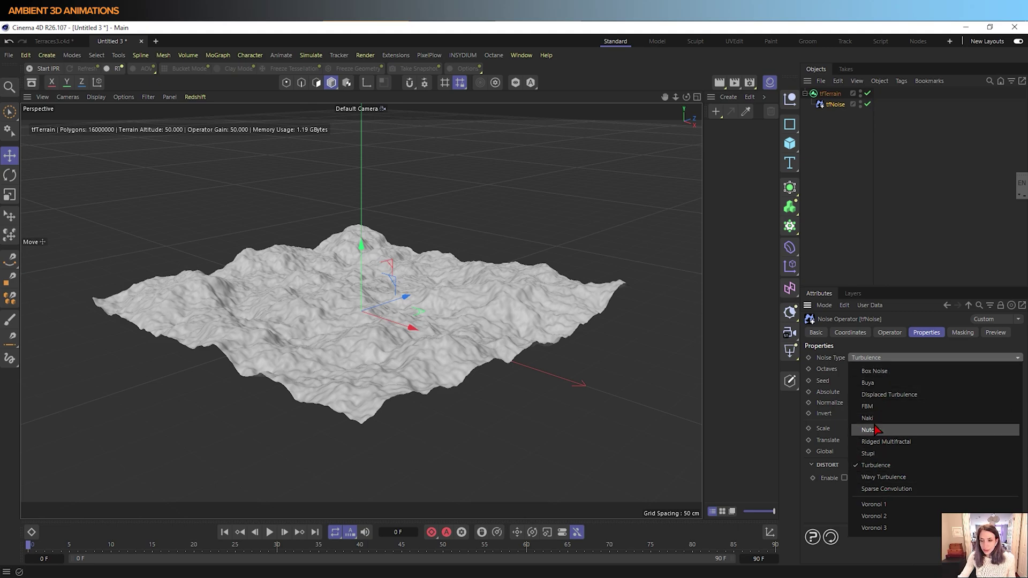
click(878, 397)
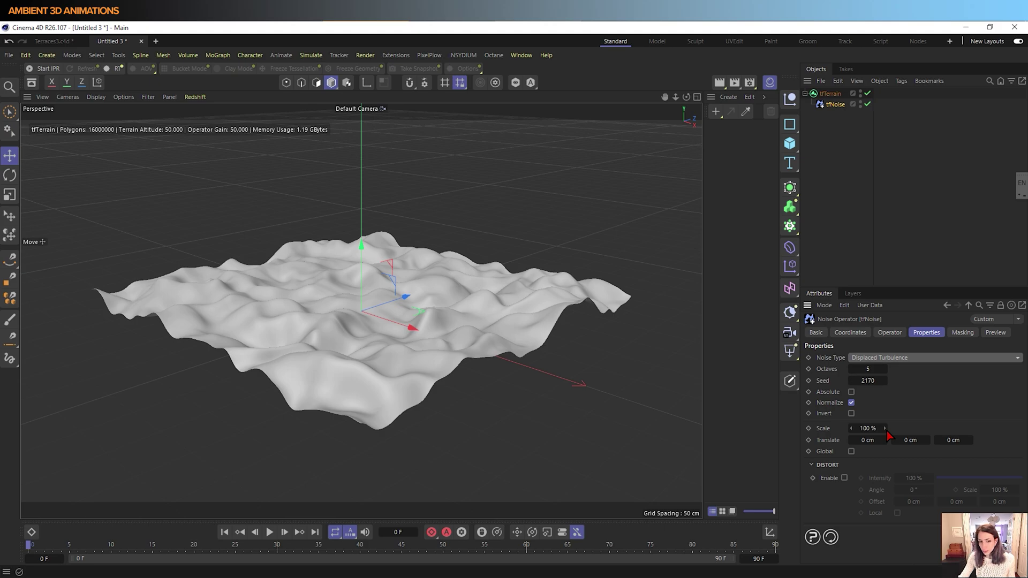
mouse_move(885, 429)
mouse_down()
mouse_move(966, 435)
mouse_move(856, 430)
mouse_move(869, 429)
mouse_up()
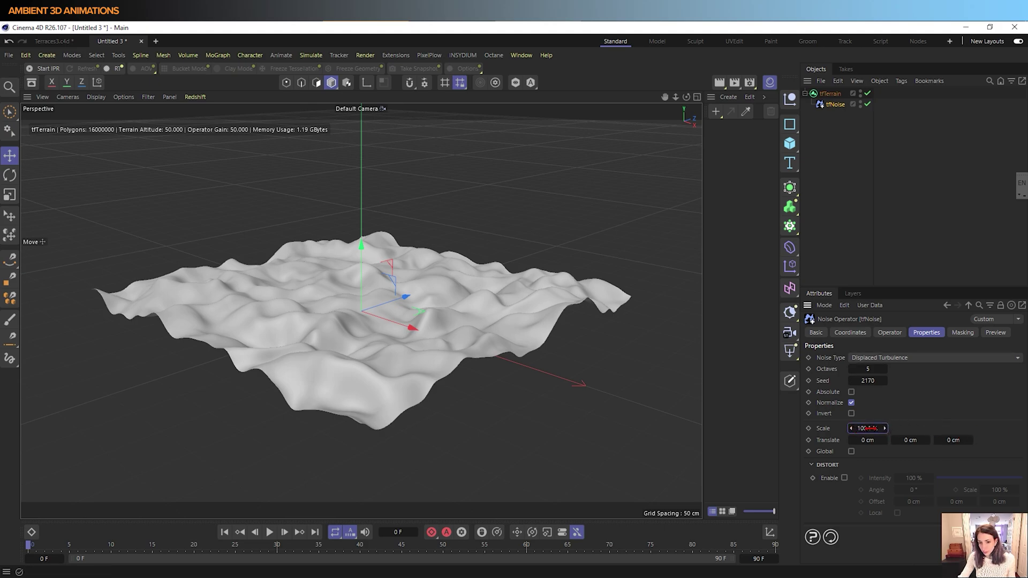
click(868, 428)
text(100)
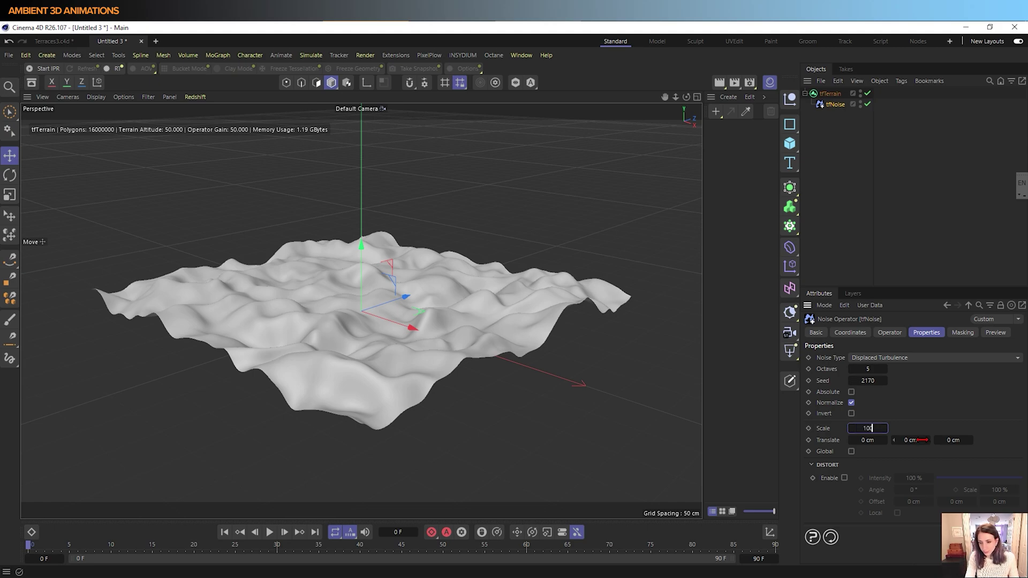
key(Return)
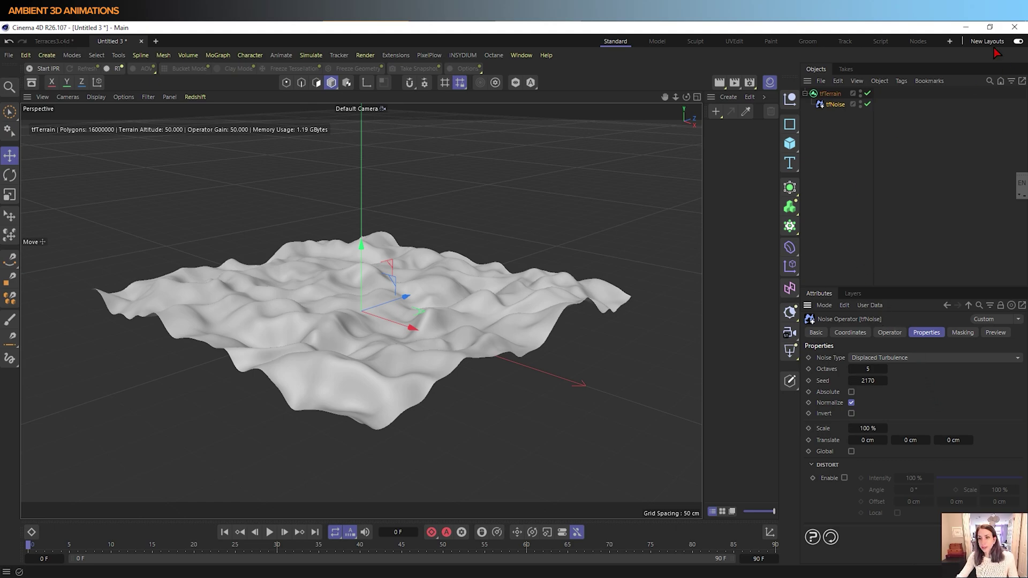
Add a tfQuantize filter to the tfTerrain and zoom in on the stepped terraces
click(831, 94)
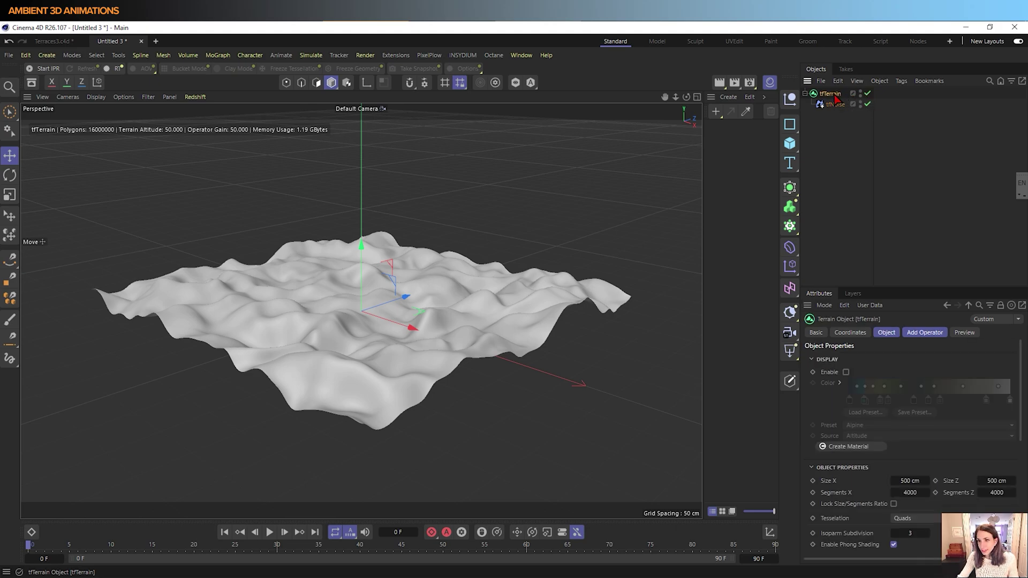
click(930, 333)
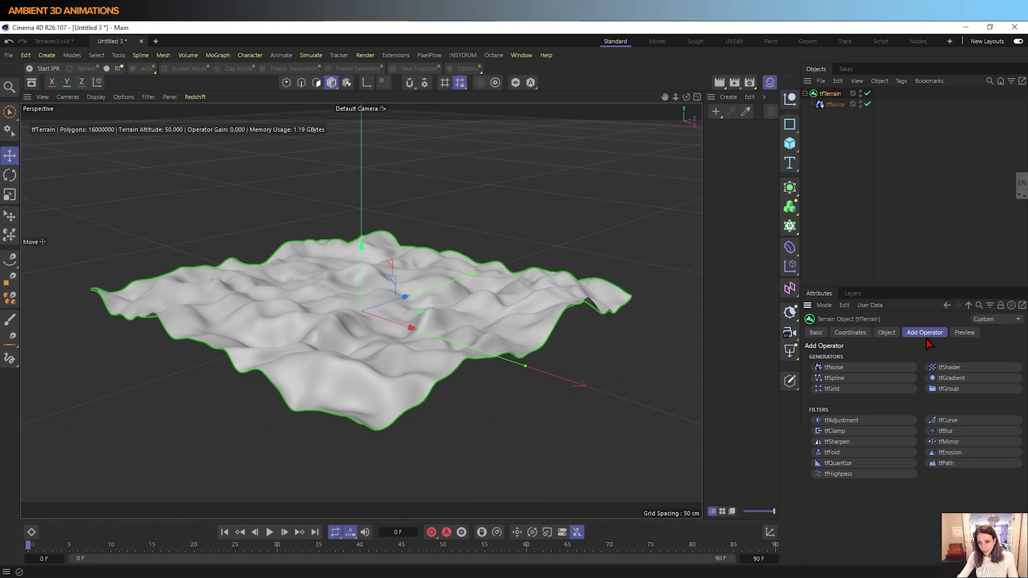
click(846, 465)
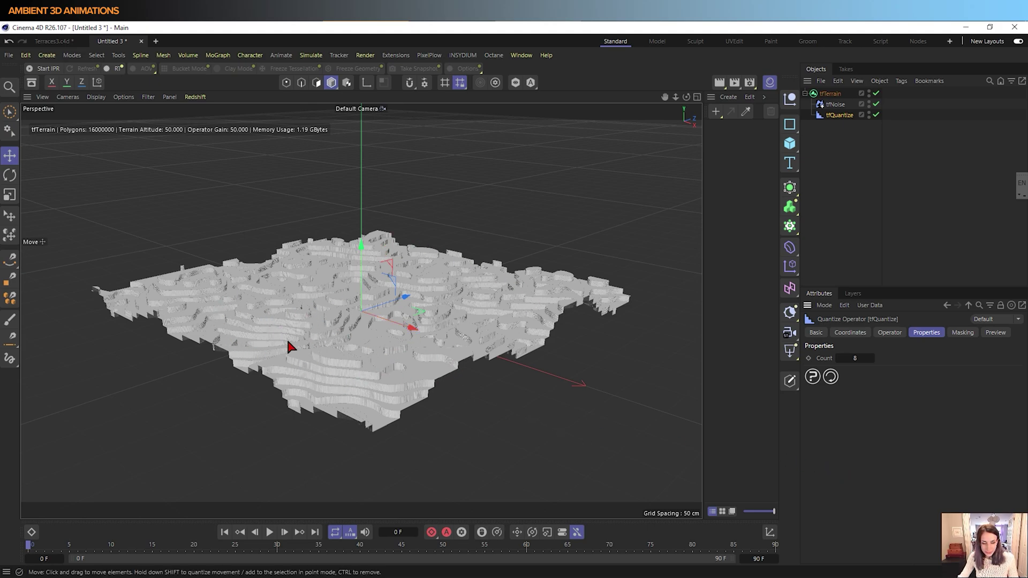
scroll(343, 378, up, 8)
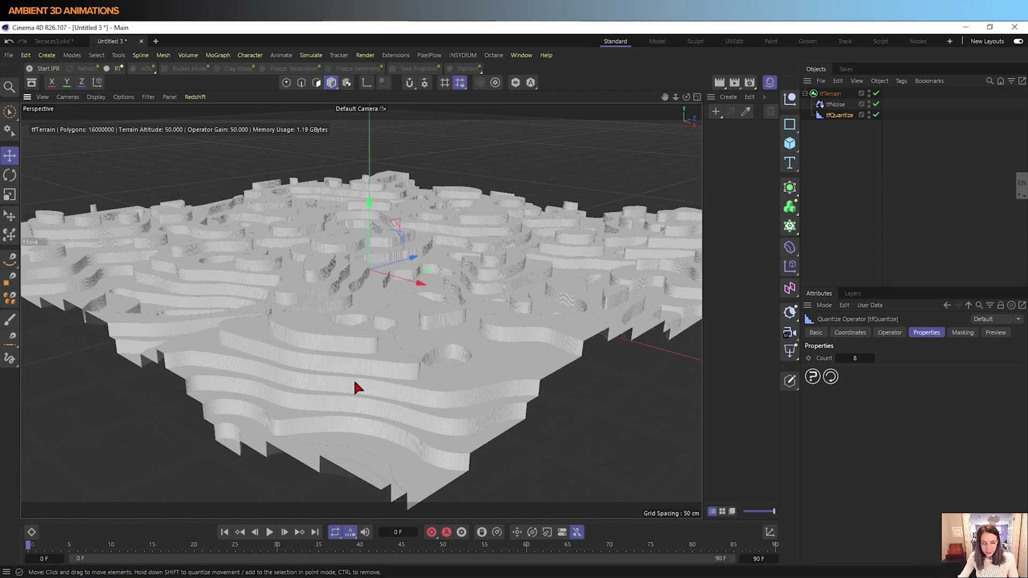
scroll(355, 382, up, 3)
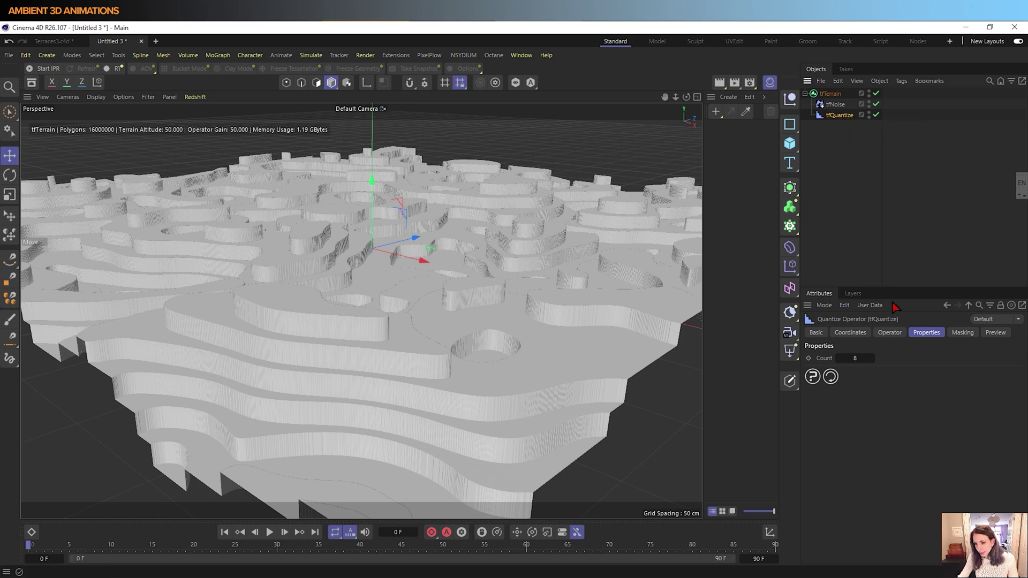
click(901, 330)
click(863, 336)
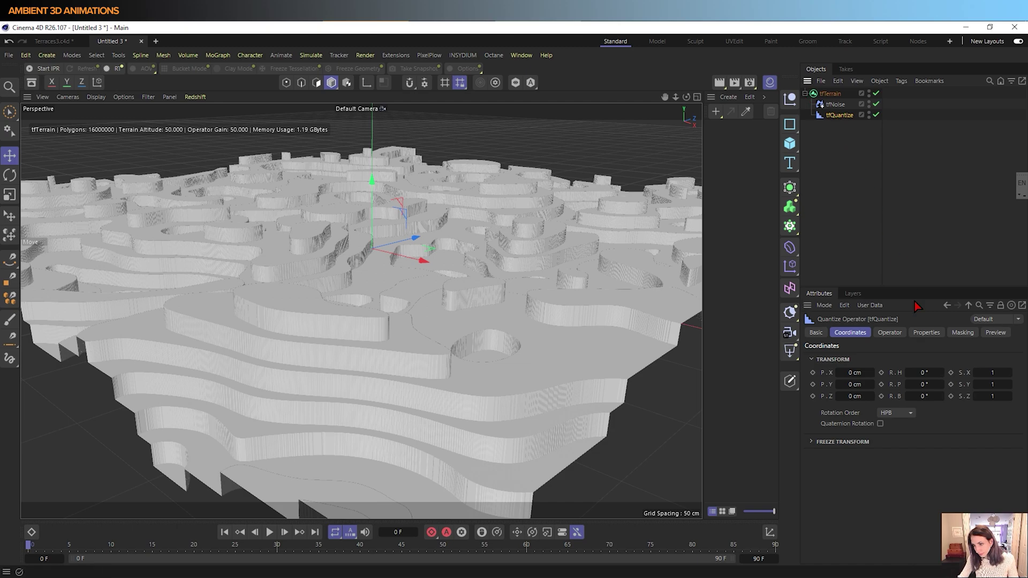
click(926, 334)
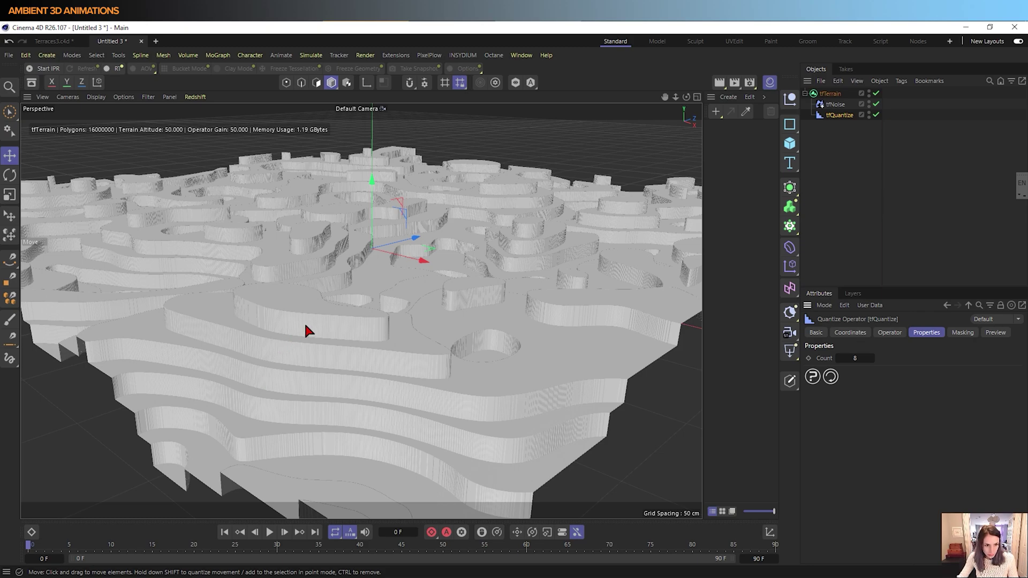
alt+drag(321, 282, 401, 310)
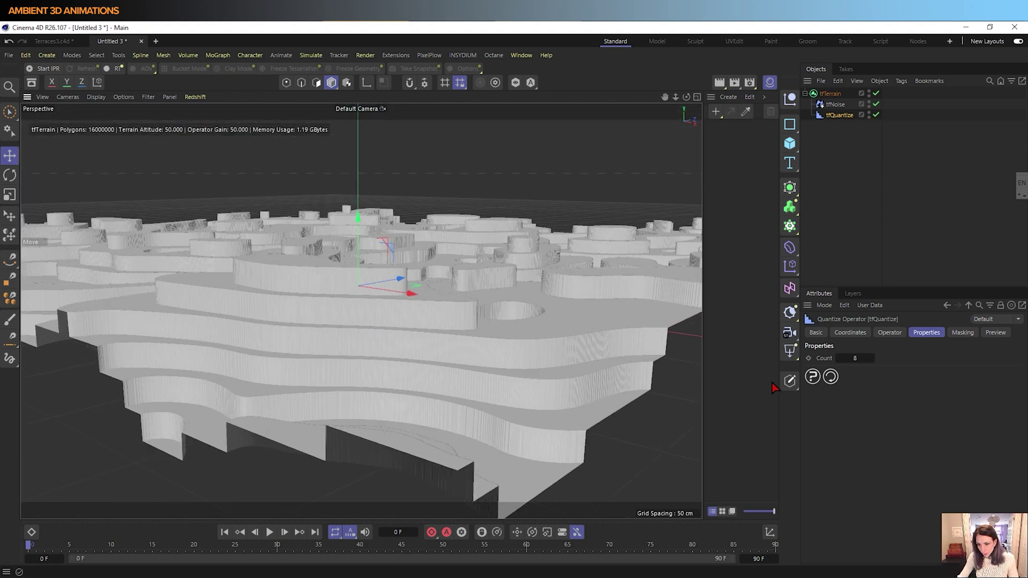
Set the tfQuantize Count to 41 and view the terraces from a low side angle
click(873, 359)
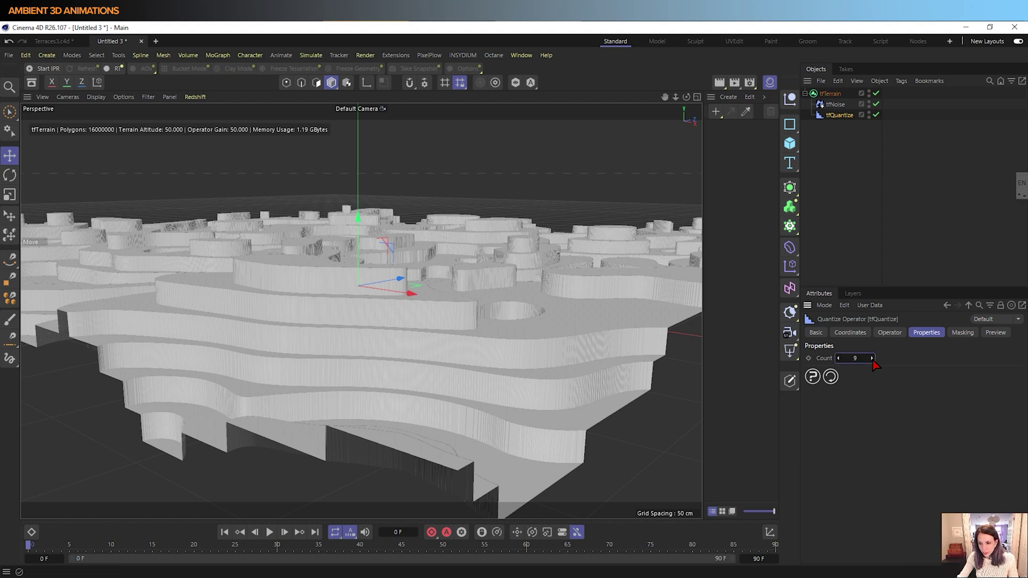
click(862, 359)
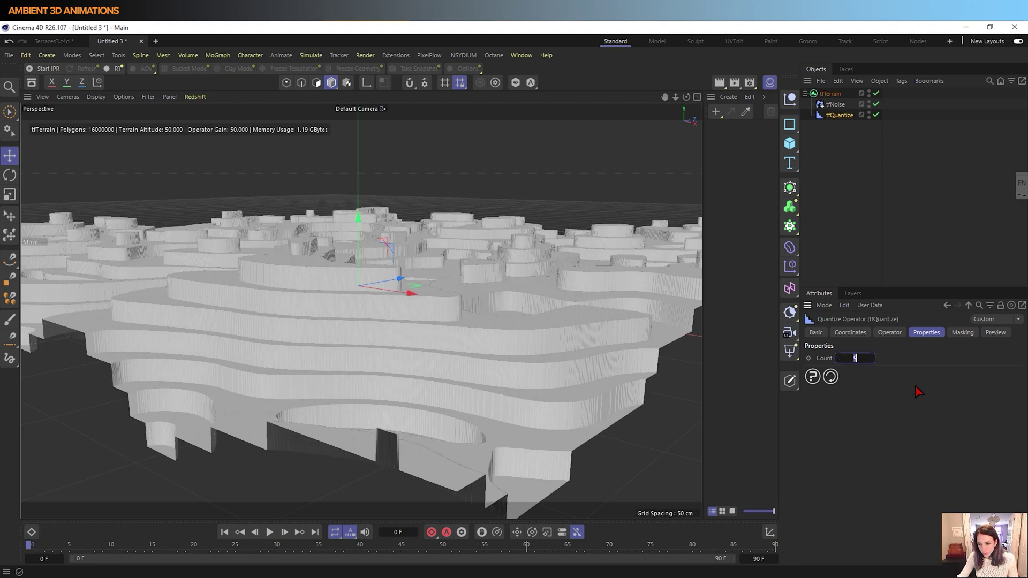
text(41)
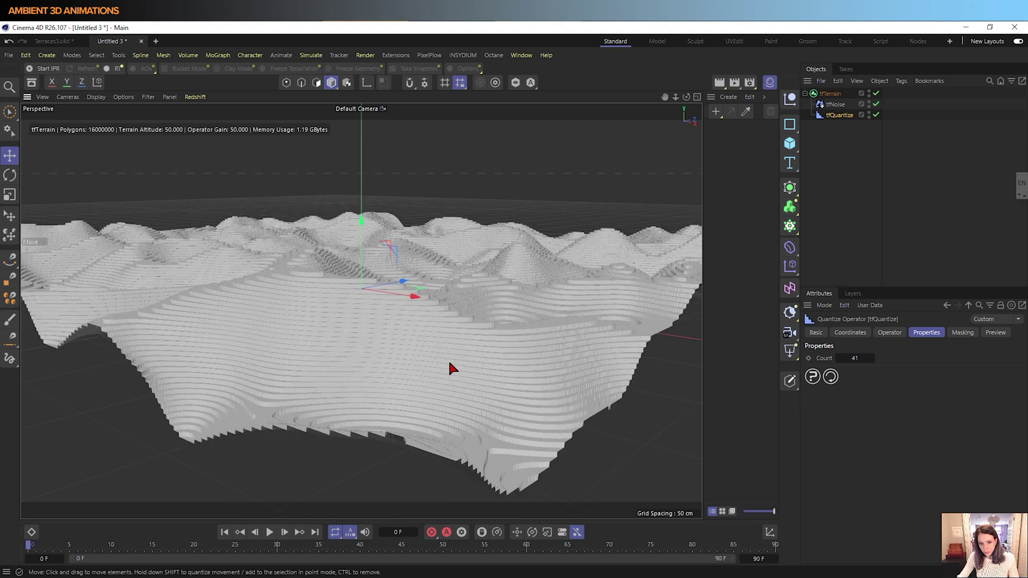
alt+drag(450, 369, 295, 411)
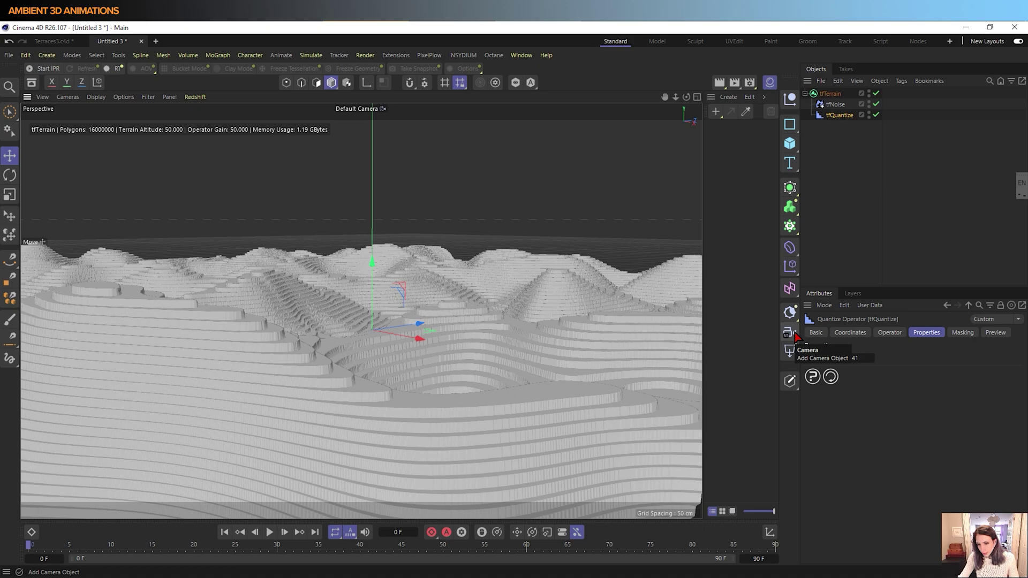
Add a Camera object and set the viewport to look through it
click(790, 333)
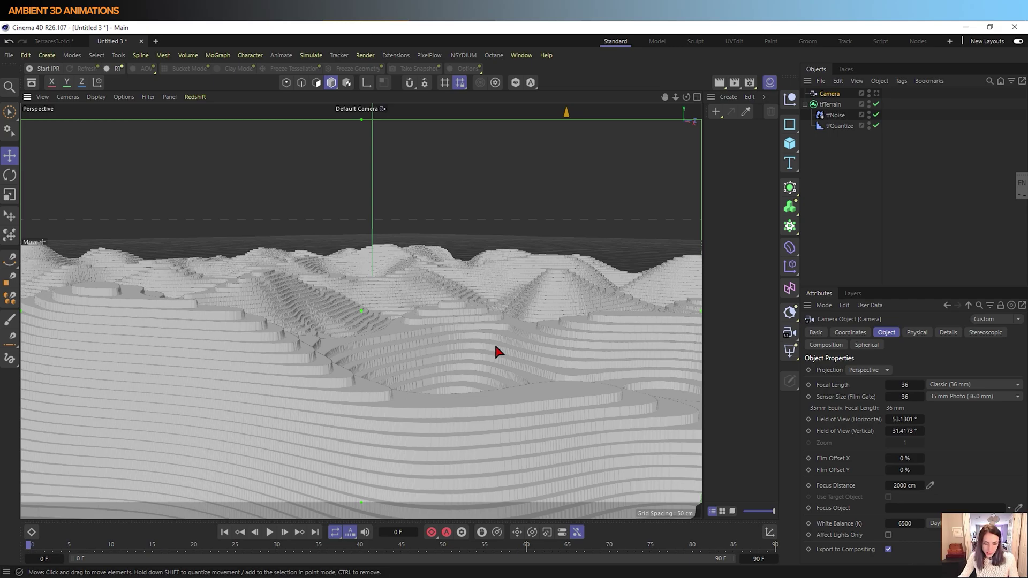
scroll(494, 343, down, 10)
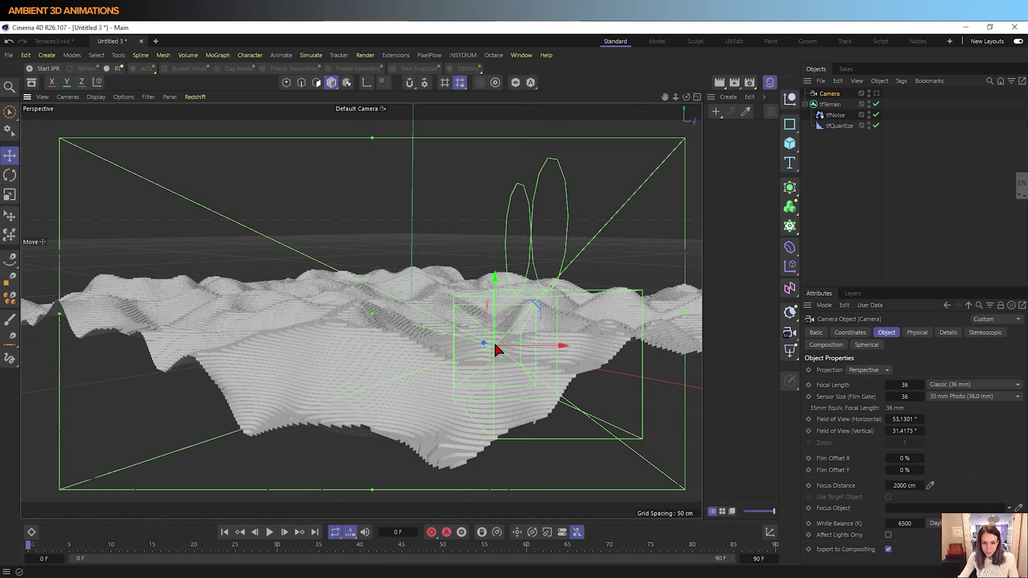
scroll(493, 342, down, 6)
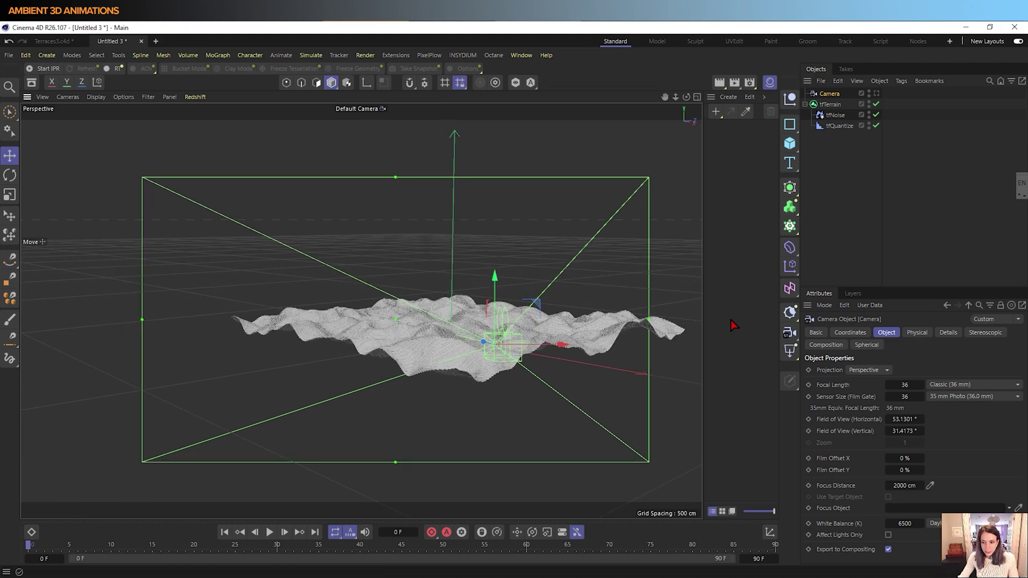
click(877, 94)
Add a Rigging Tags > Protection tag to the Camera
right_click(835, 95)
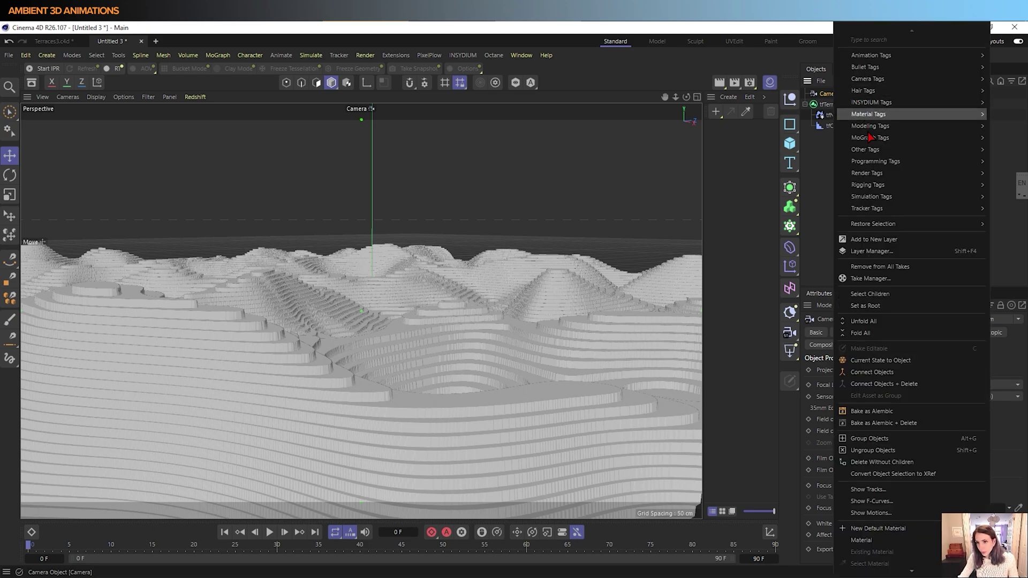
mouse_move(883, 186)
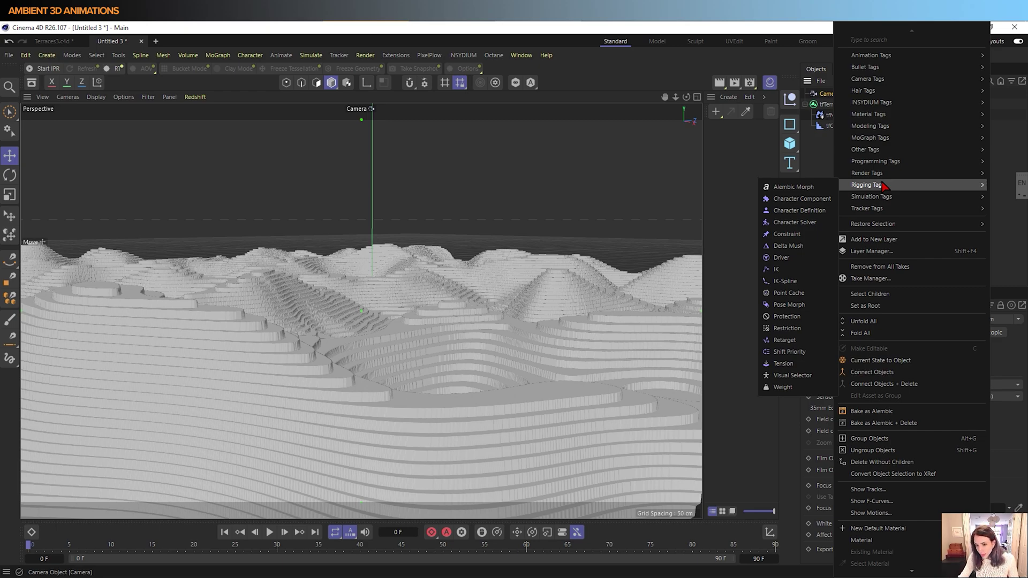
click(798, 317)
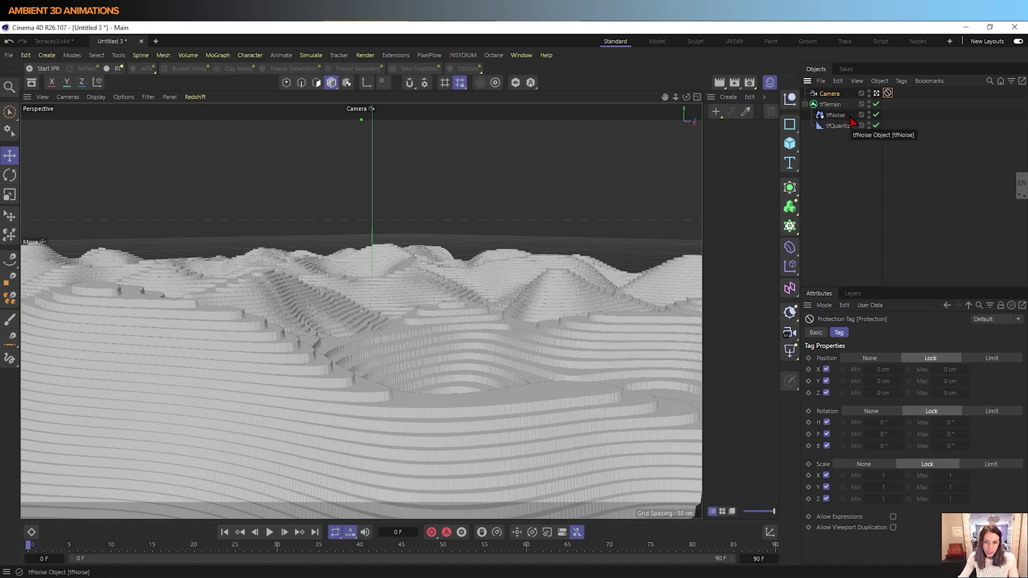
Add a tfBlur operator to tfTerrain, then disable it to compare the sharp-edged terraces
click(838, 106)
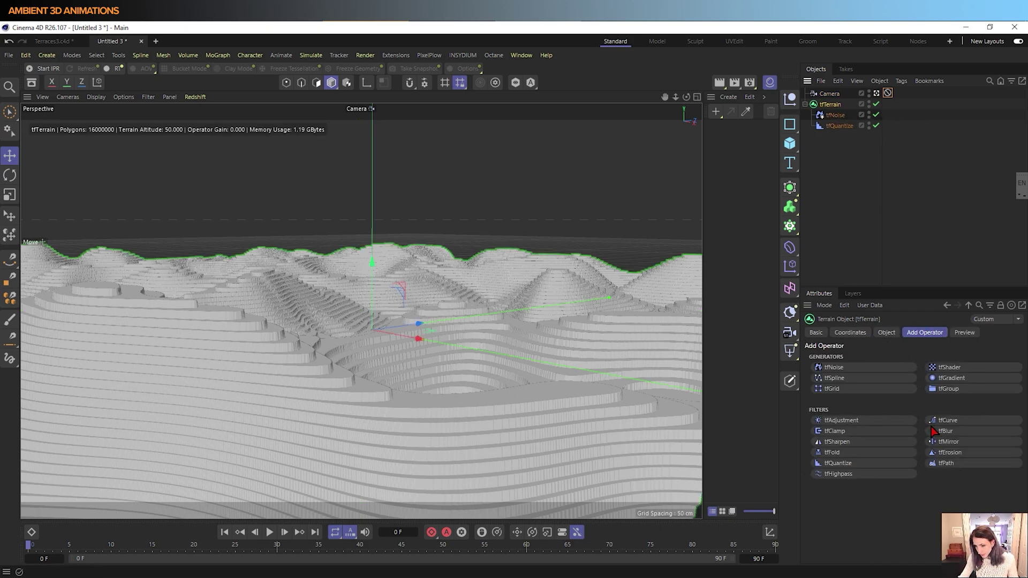
click(947, 431)
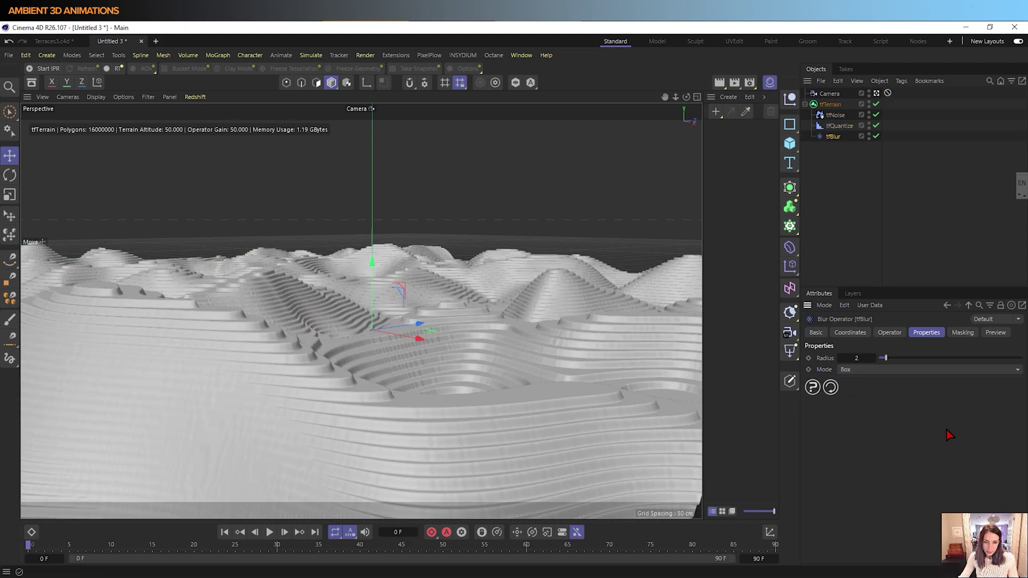
click(876, 135)
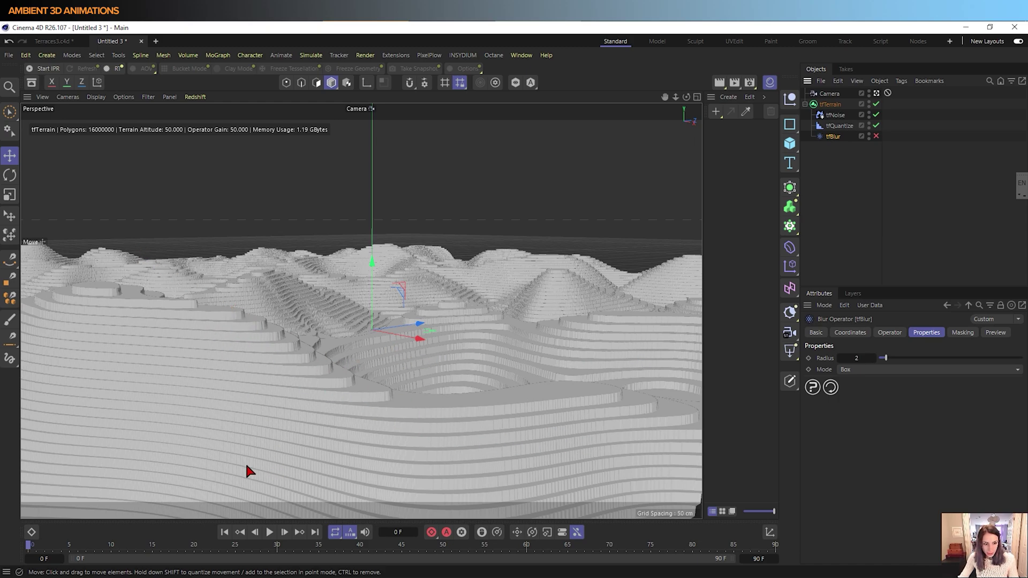
click(96, 96)
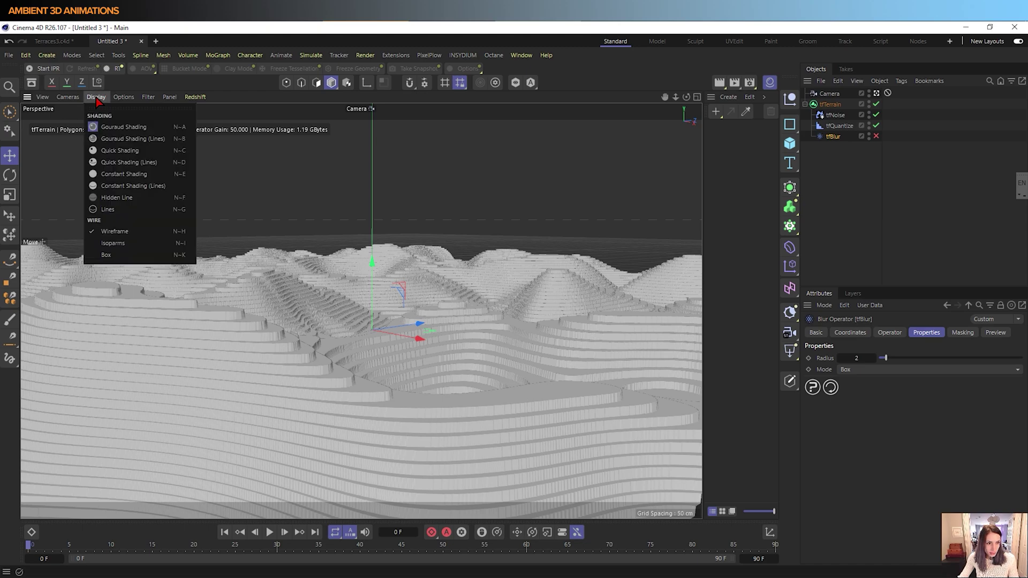
Return the viewport to Gouraud Shading and re-enable the tfBlur operator
click(109, 143)
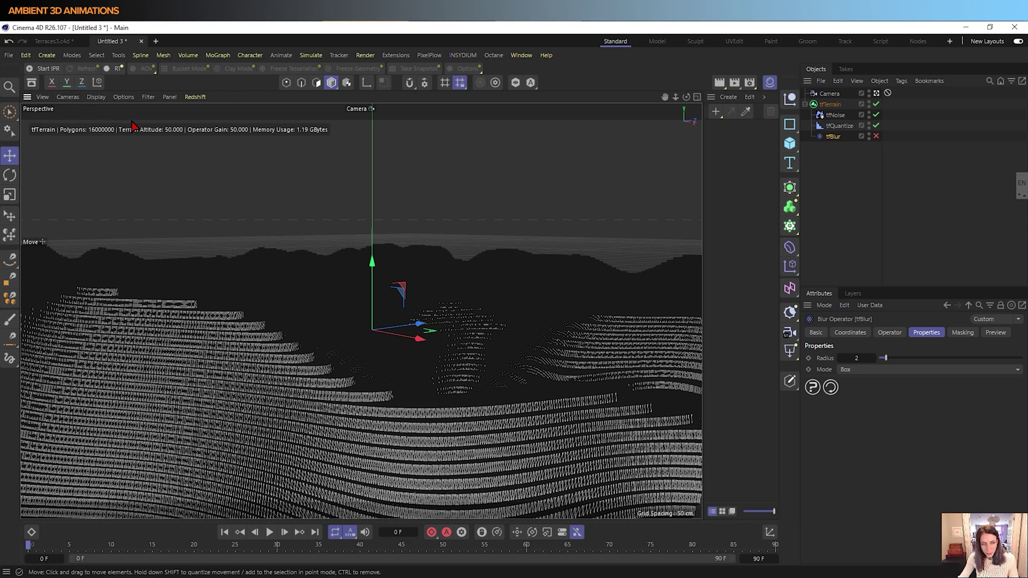
click(94, 98)
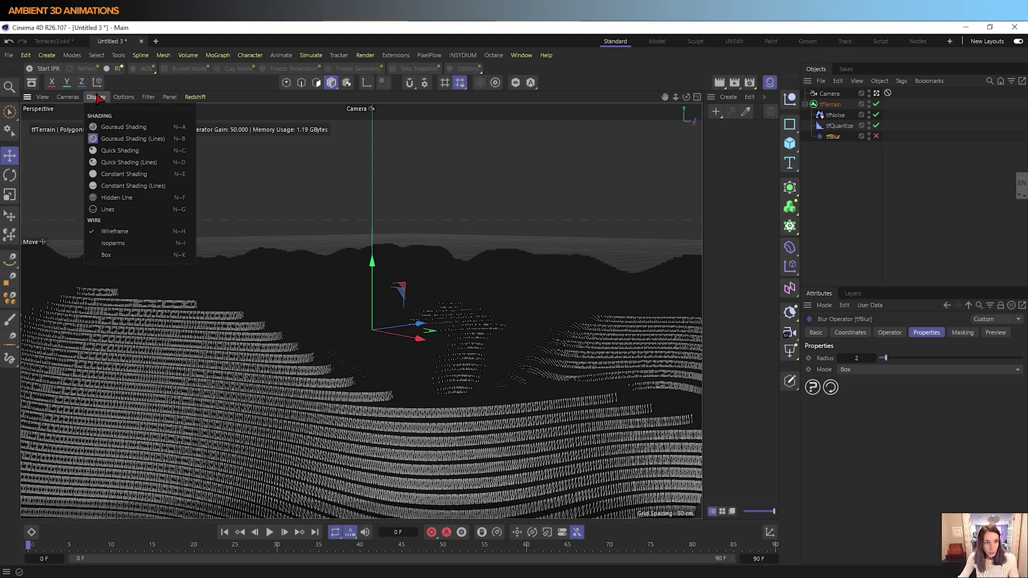
click(111, 128)
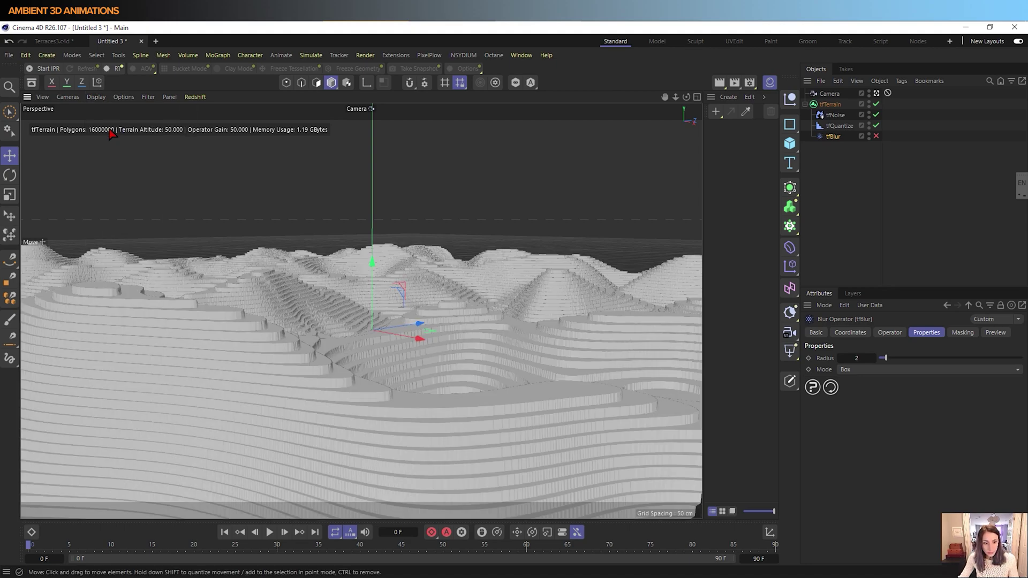
click(876, 136)
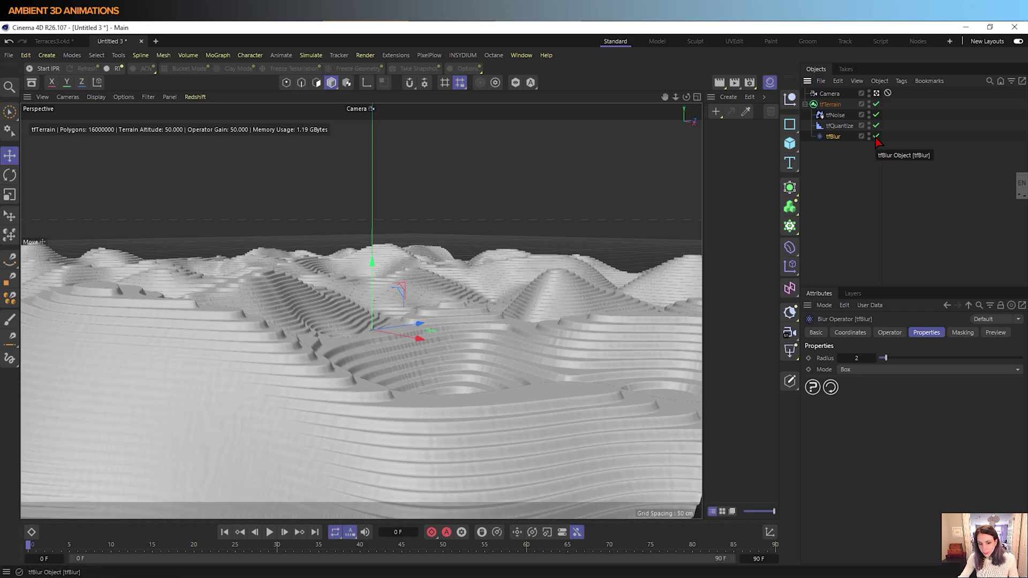
click(863, 372)
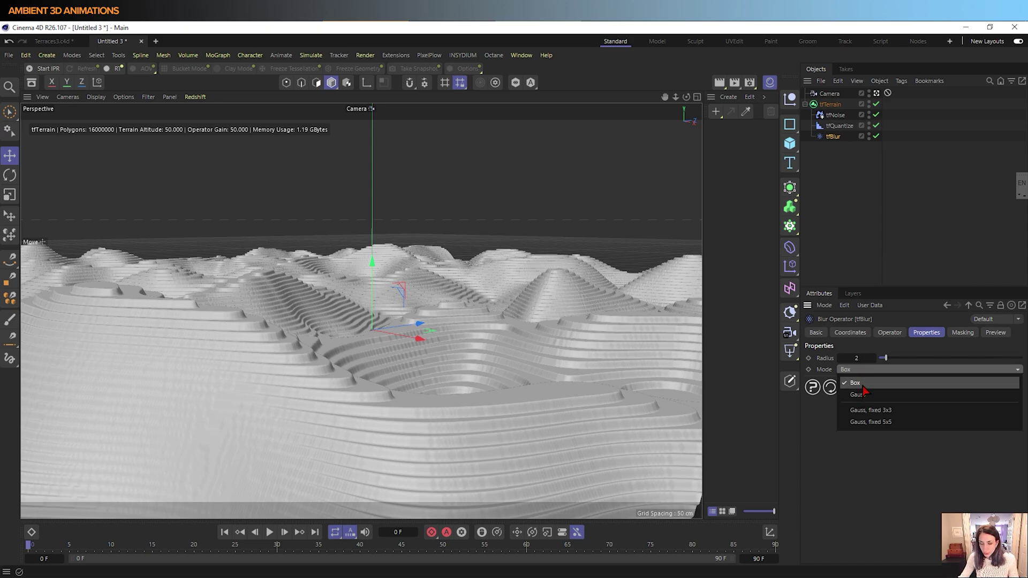
Keep tfBlur in Box mode, test larger radii, then set Radius back to 2
click(943, 345)
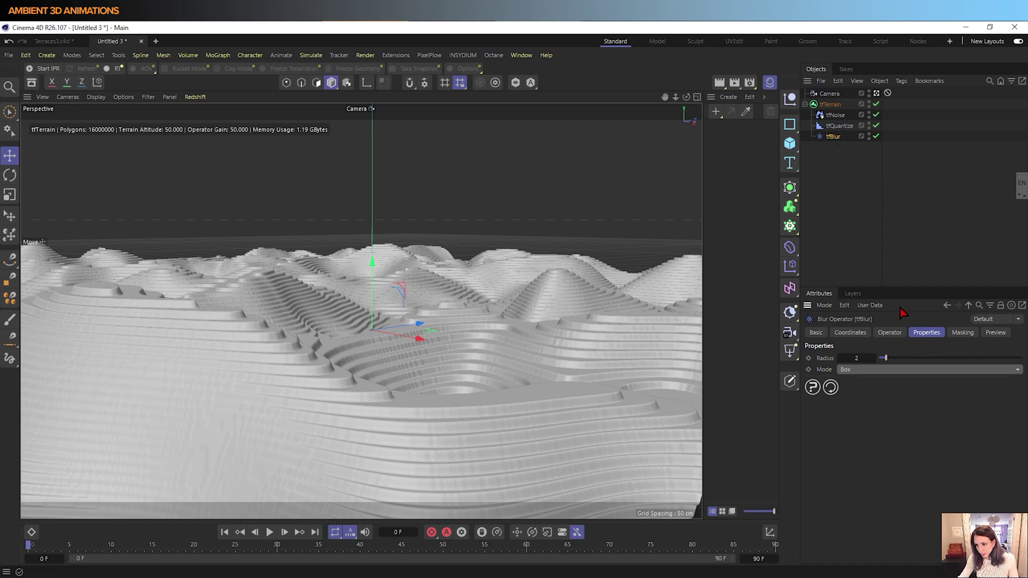
drag(886, 356, 916, 358)
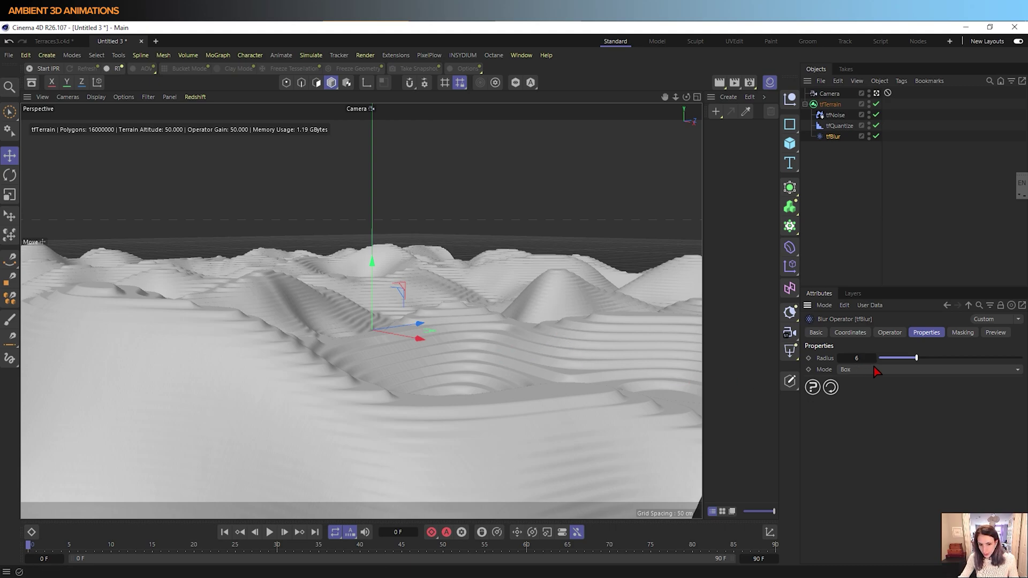
click(886, 358)
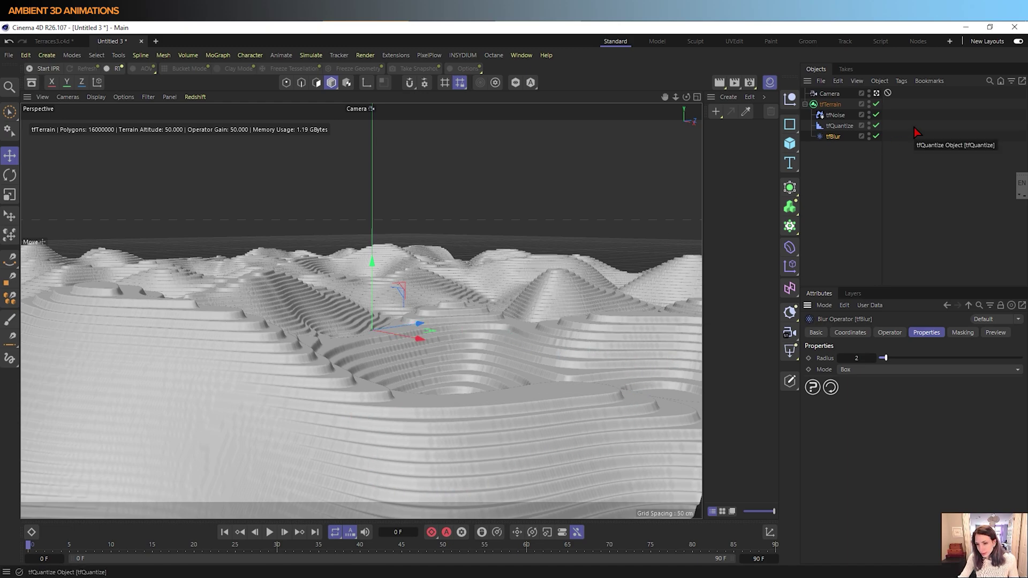
click(890, 333)
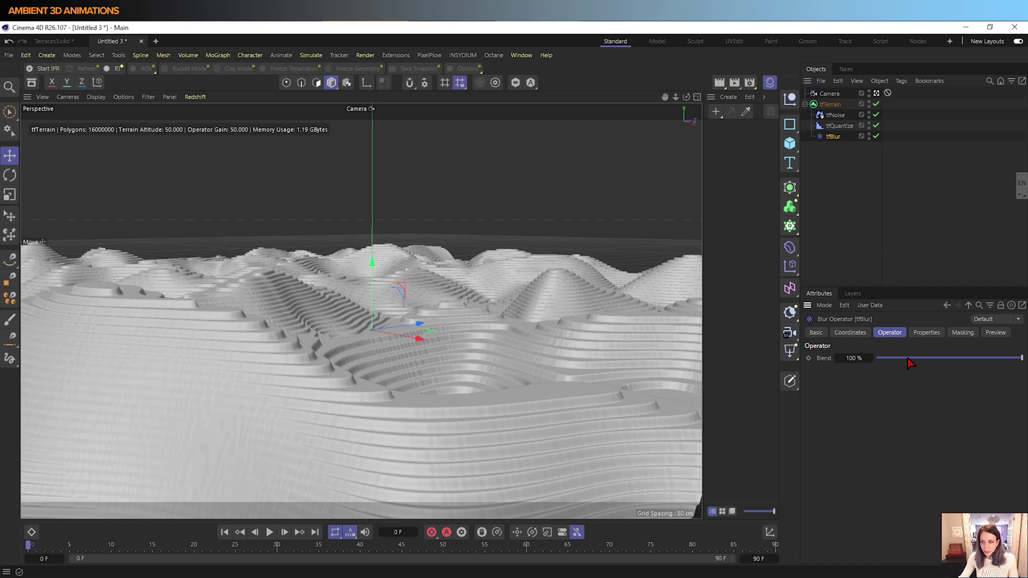
Preview tfQuantize's Altitude and Slope maps, leaving the Source on Slope
key(Up)
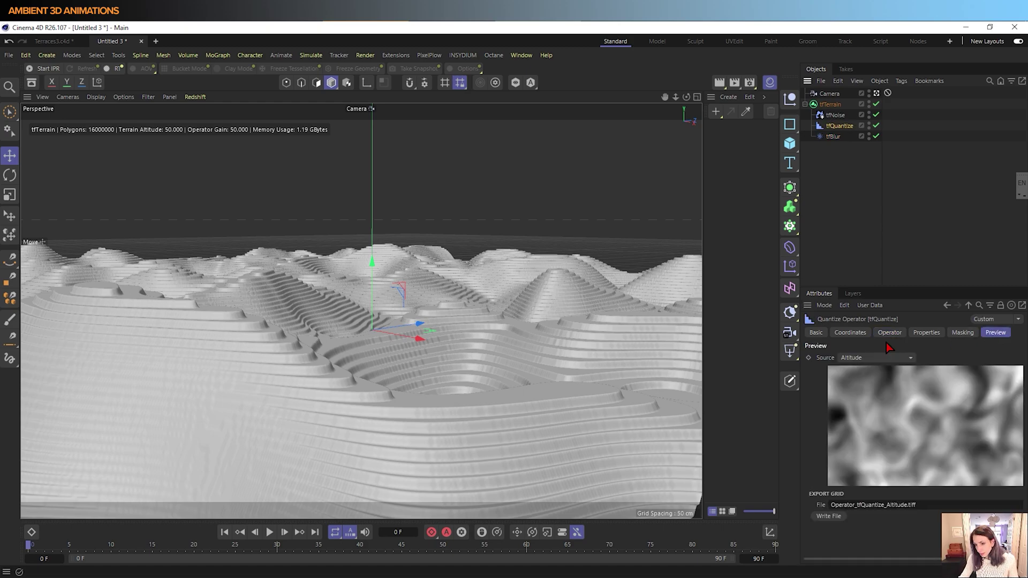
click(888, 357)
click(890, 382)
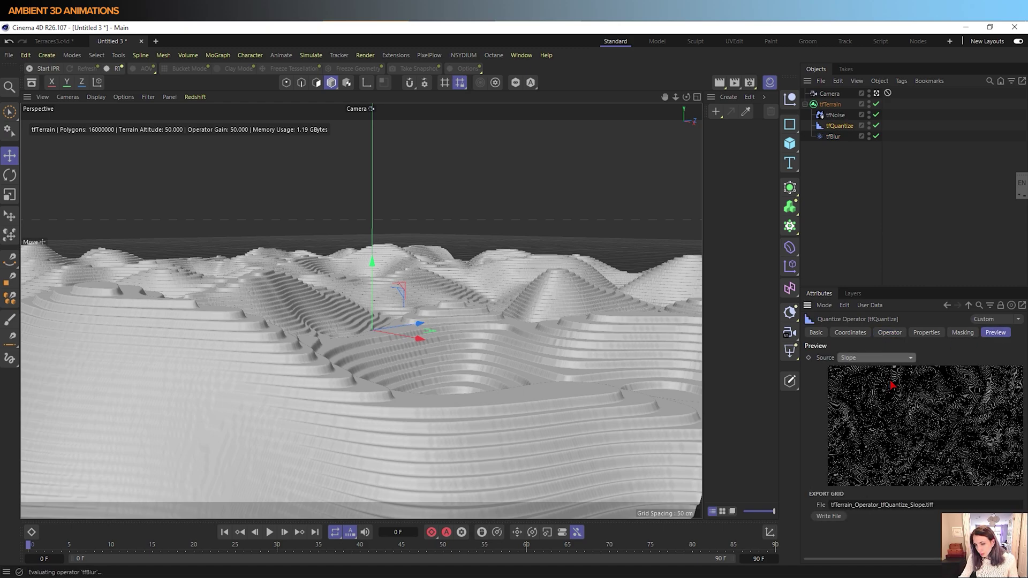
click(900, 359)
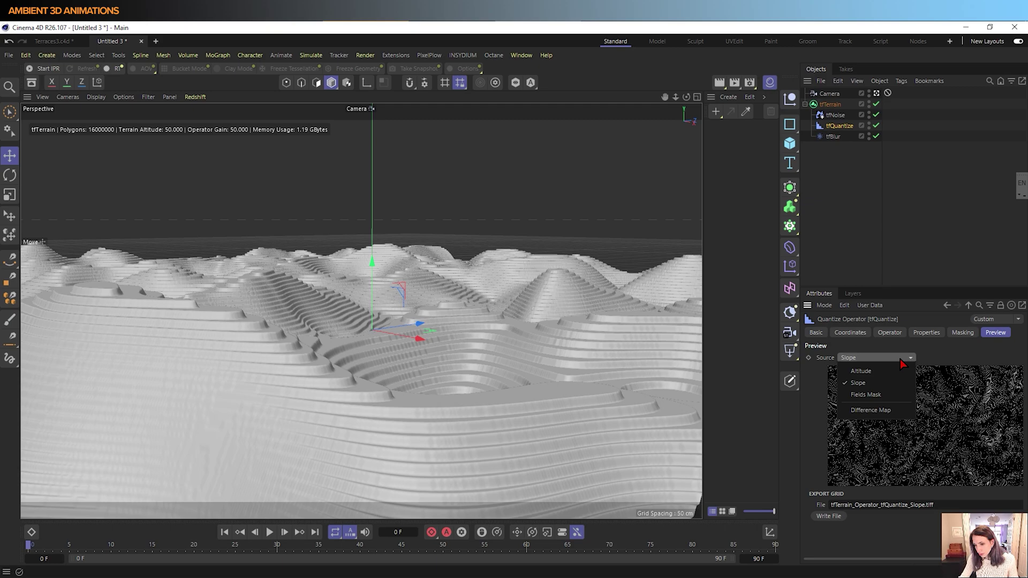
click(865, 372)
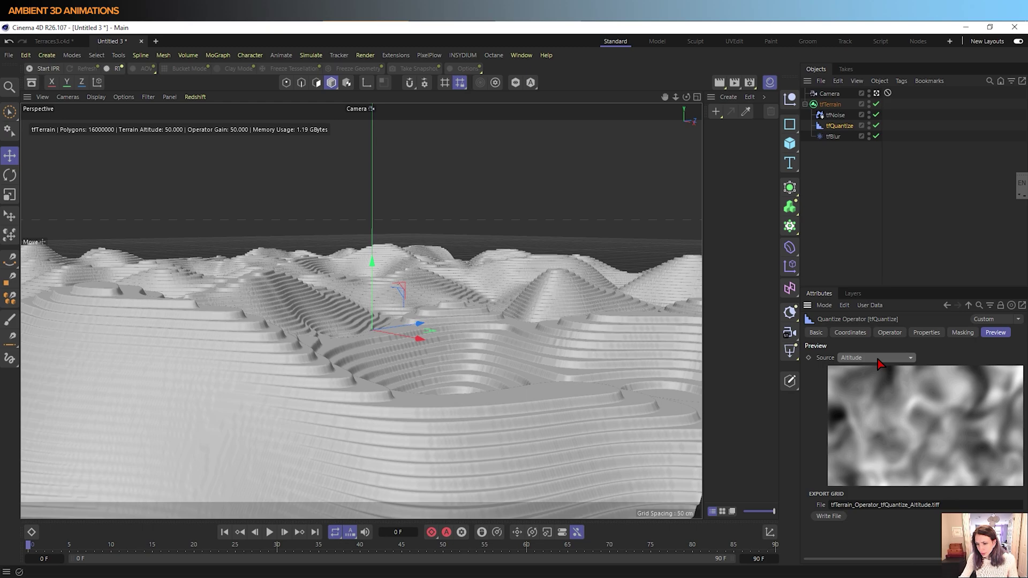
click(879, 359)
click(861, 381)
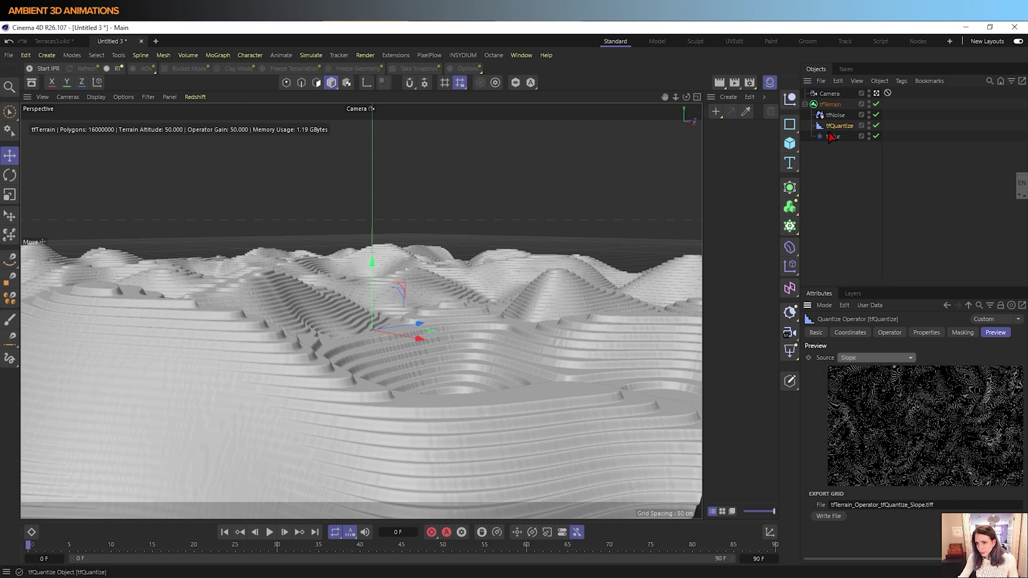
Toggle tfBlur off and back on to compare the terraces
click(876, 136)
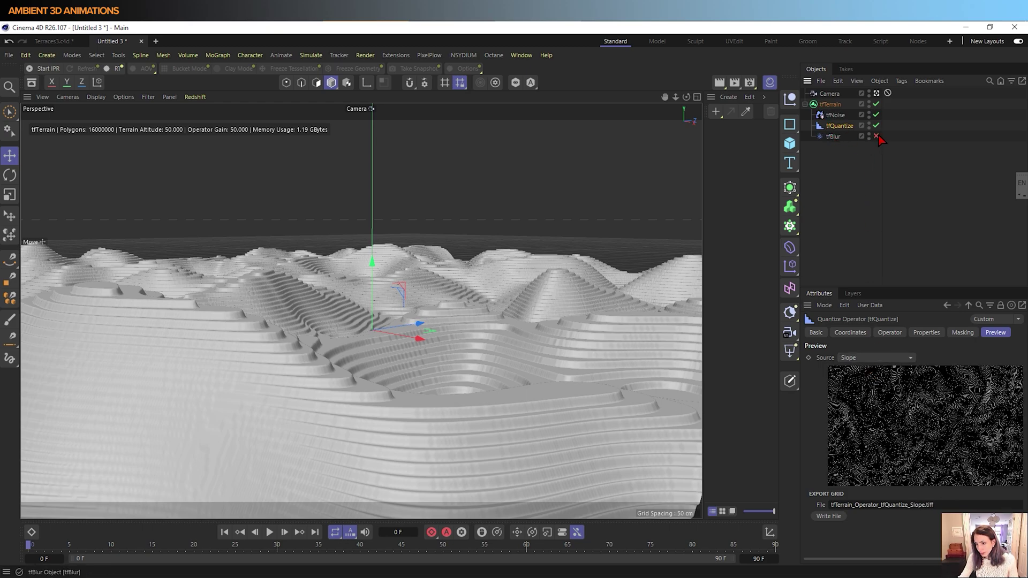
click(877, 136)
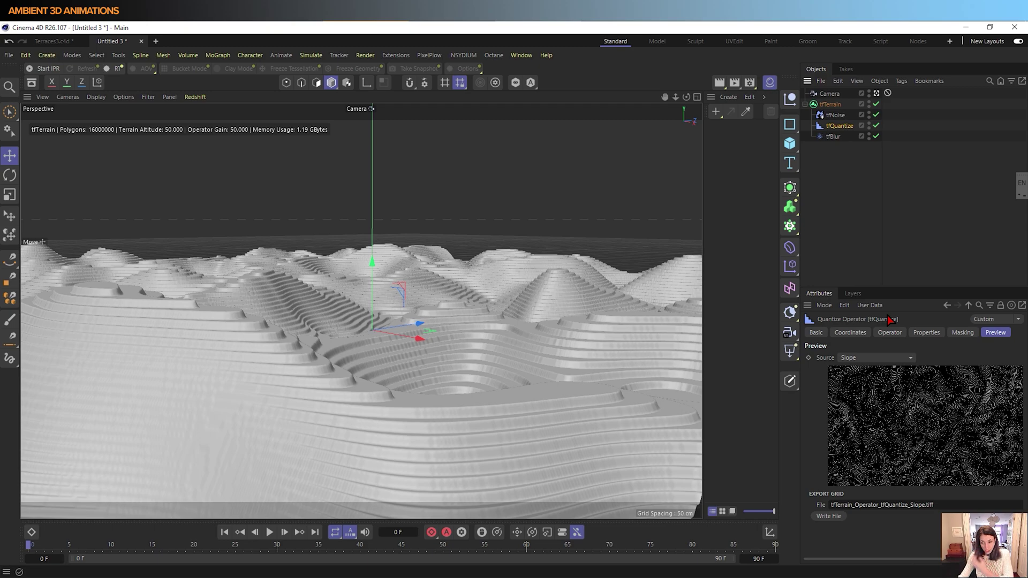
click(830, 105)
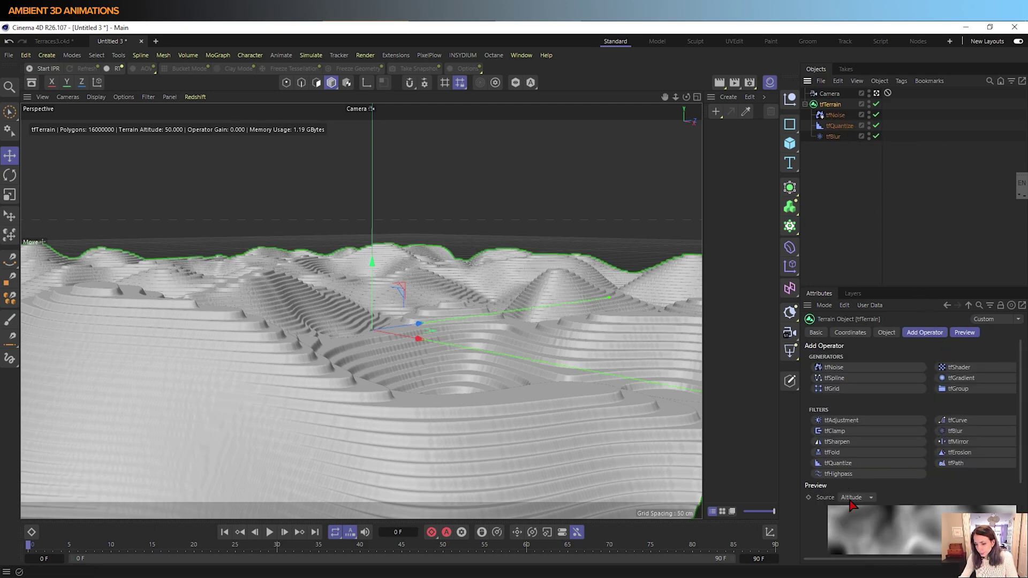
Toggle tfTerrain's preview Source between Altitude and Slope, finishing on Slope
click(965, 335)
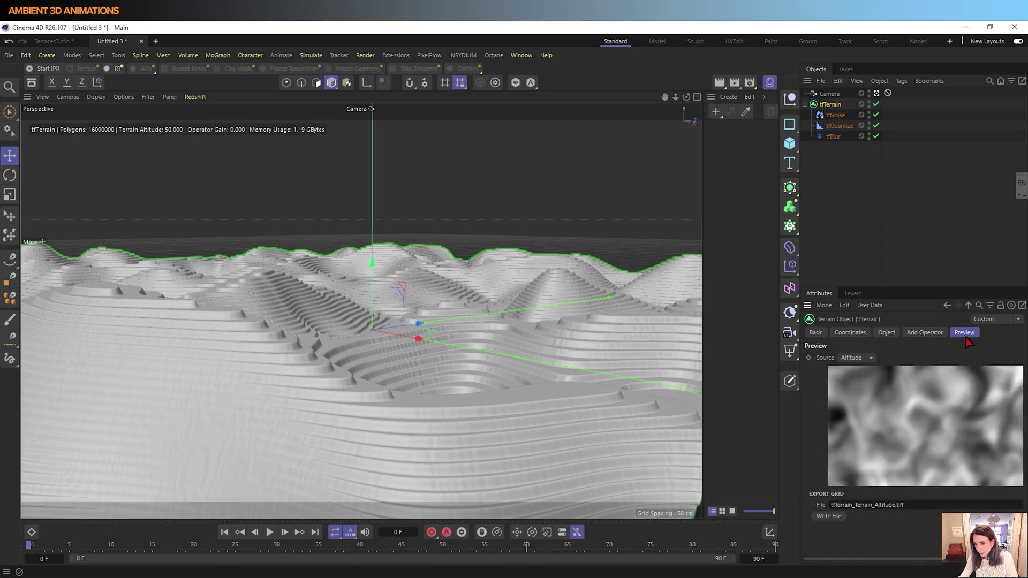
click(861, 358)
click(866, 383)
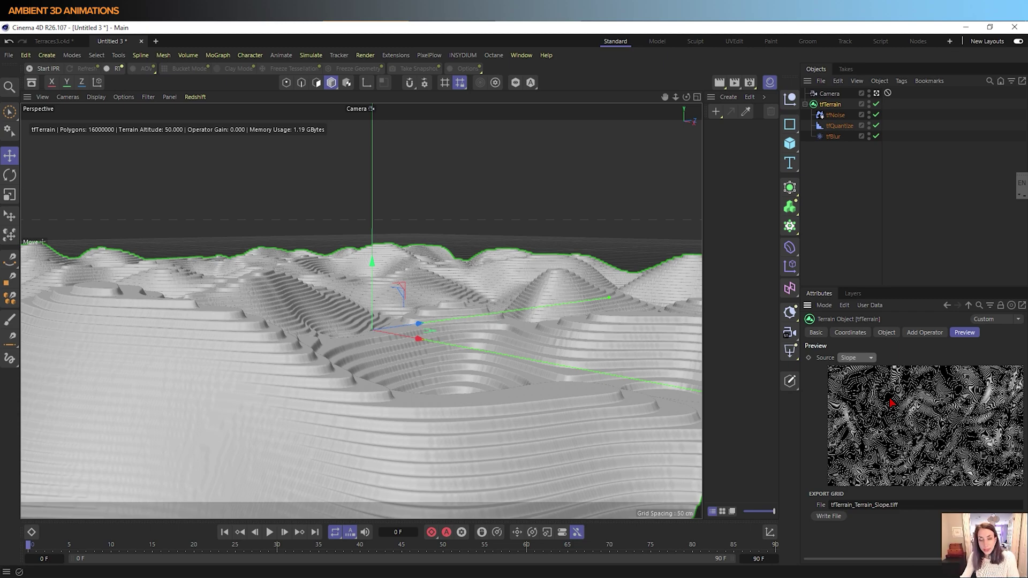
click(870, 358)
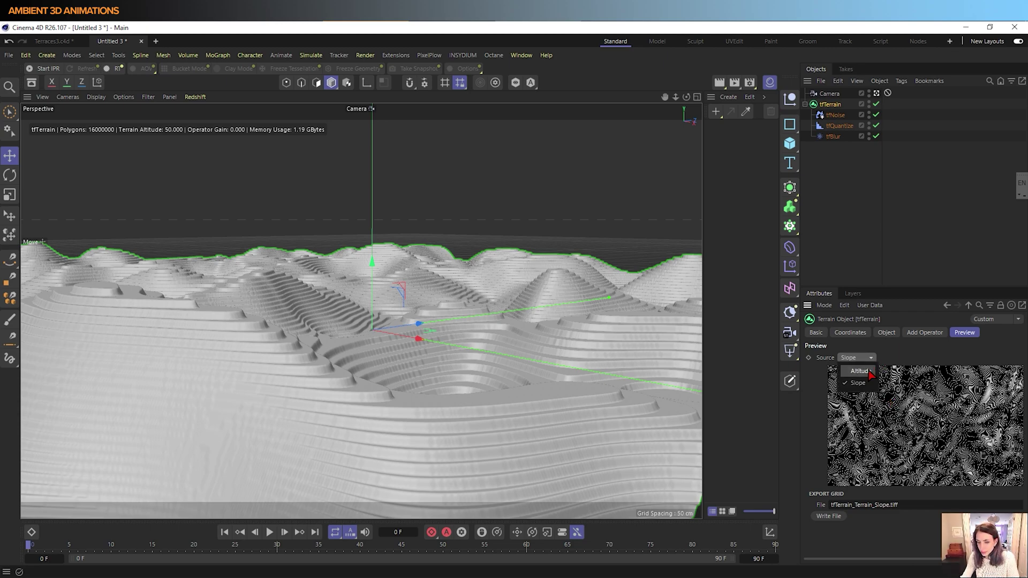
click(870, 374)
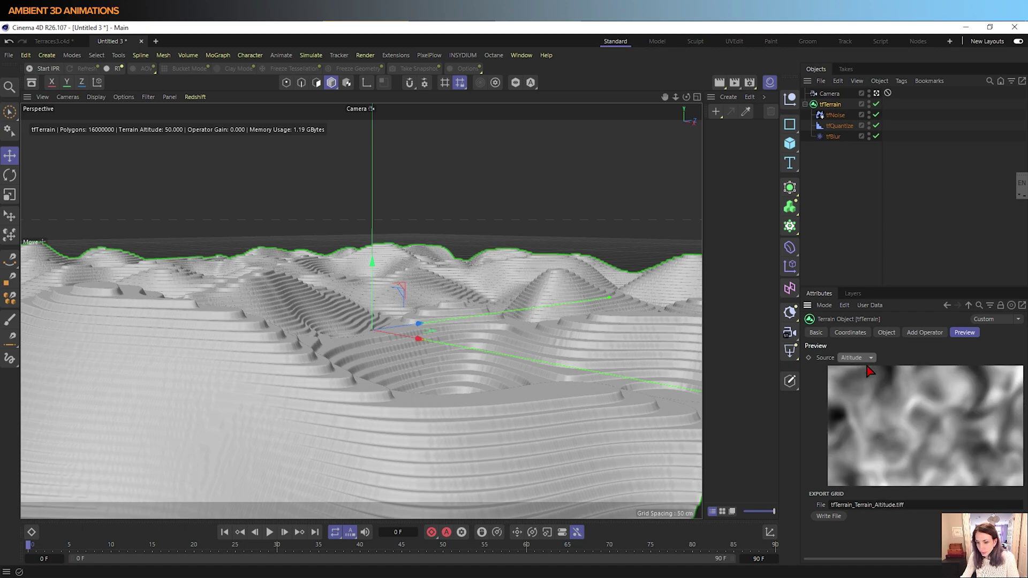
click(870, 358)
click(866, 383)
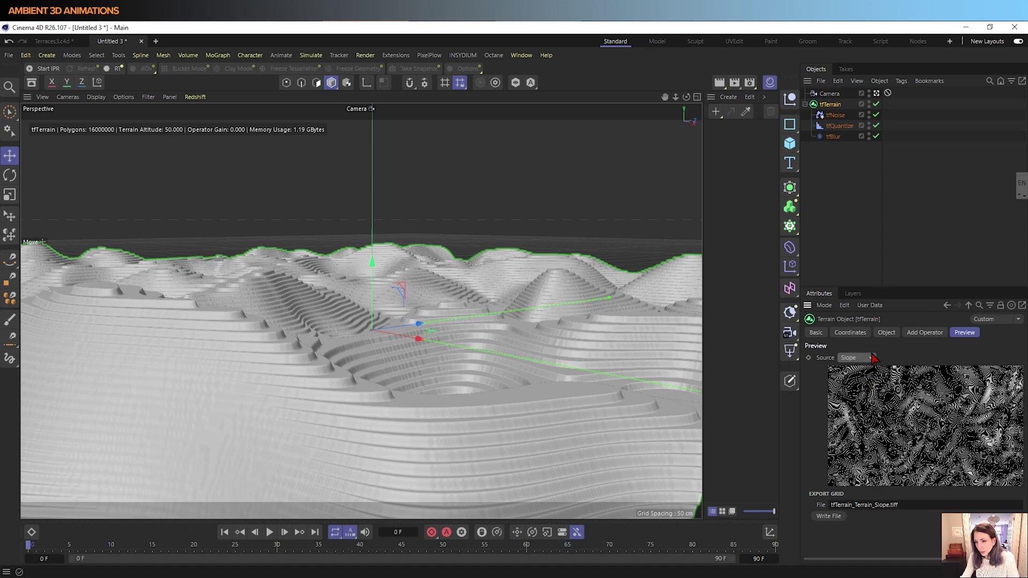
click(876, 126)
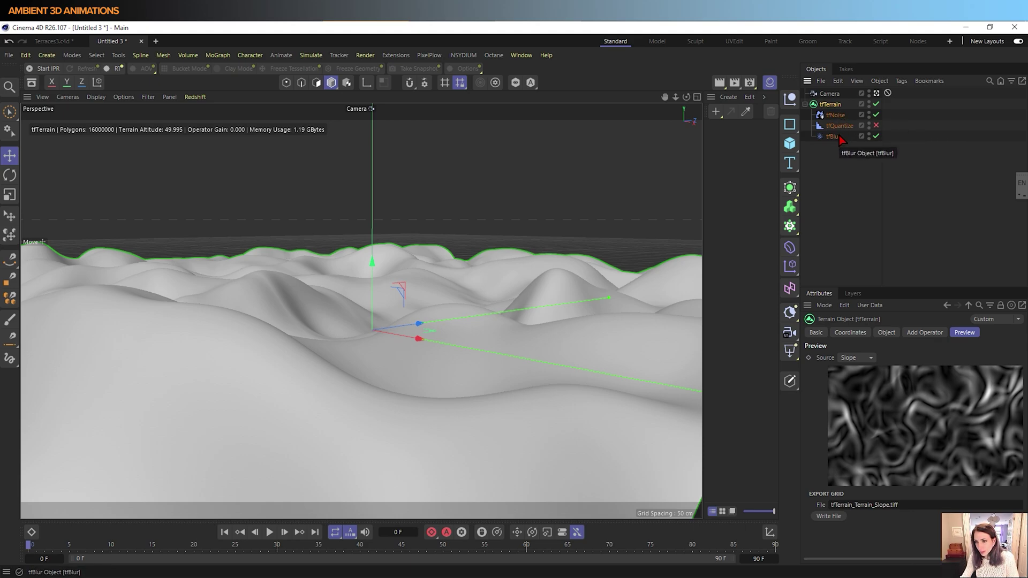
click(877, 126)
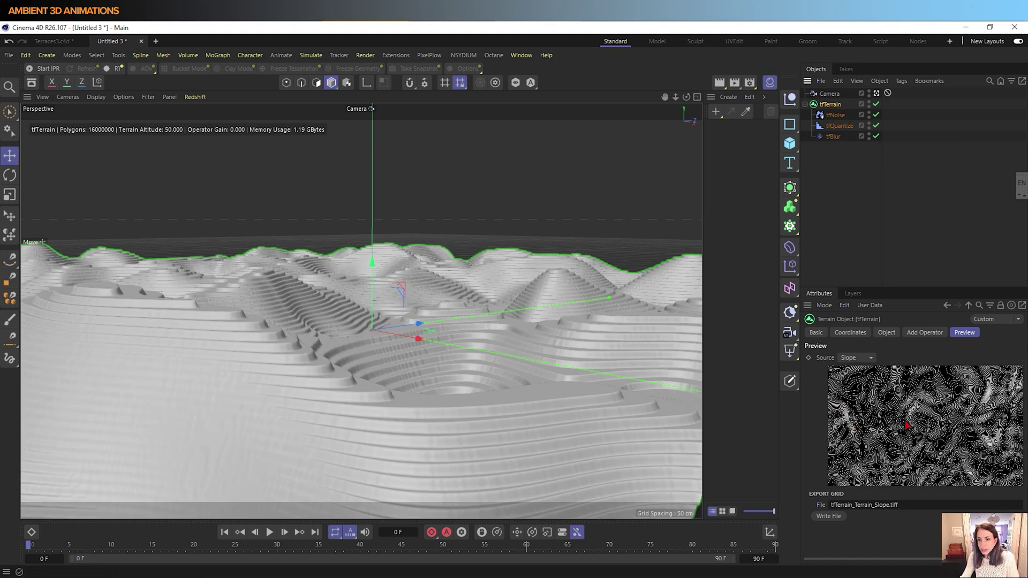
click(837, 138)
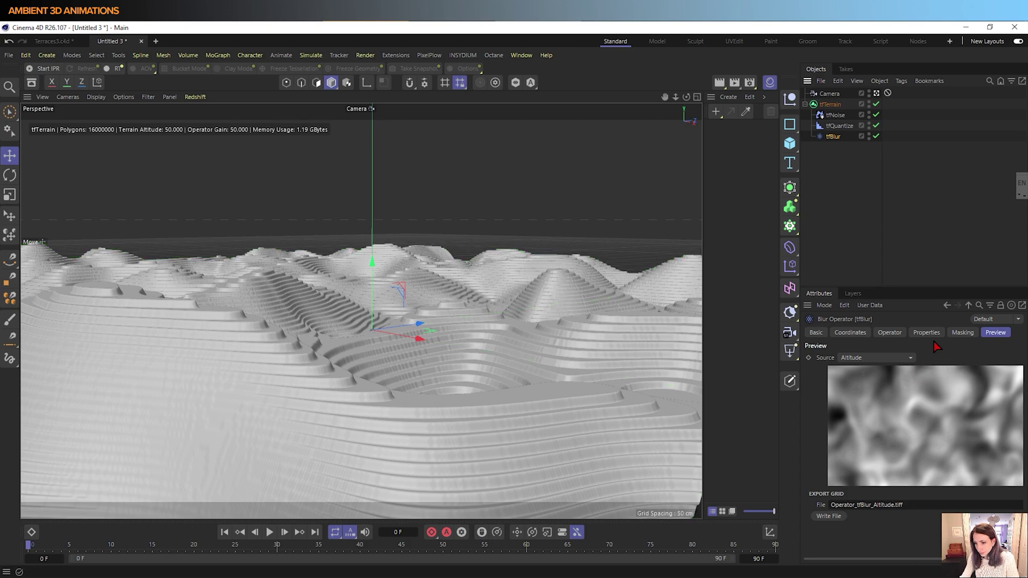
Drag tfBlur's Blend down, then check the terrain's slope preview with a wider viewport
click(934, 335)
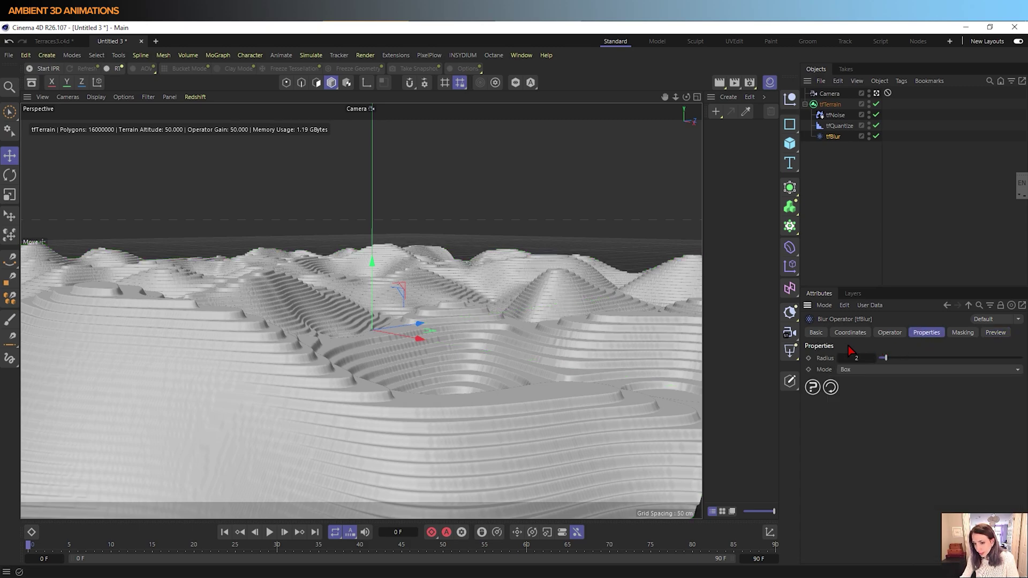
click(890, 334)
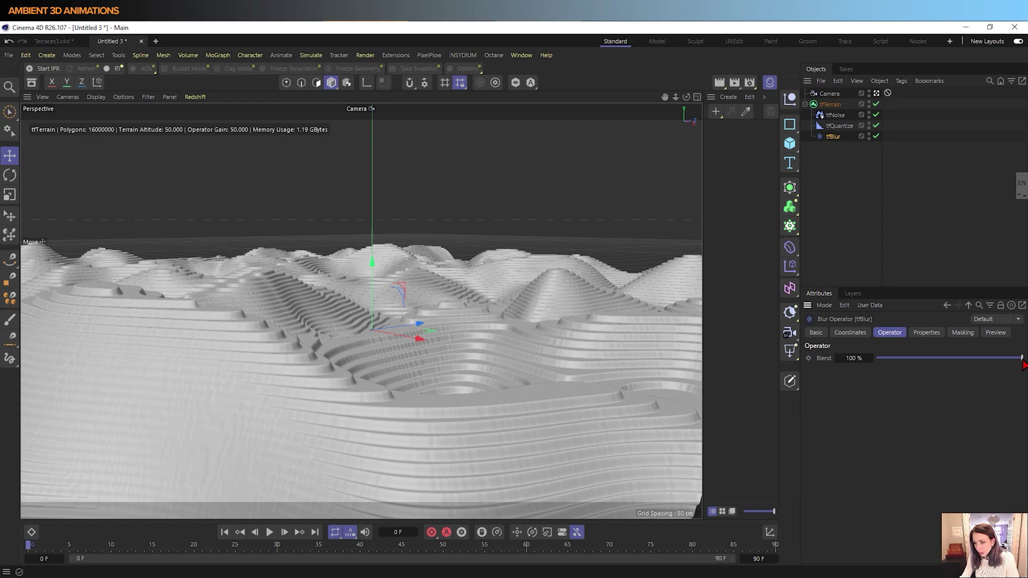
drag(1021, 358, 890, 360)
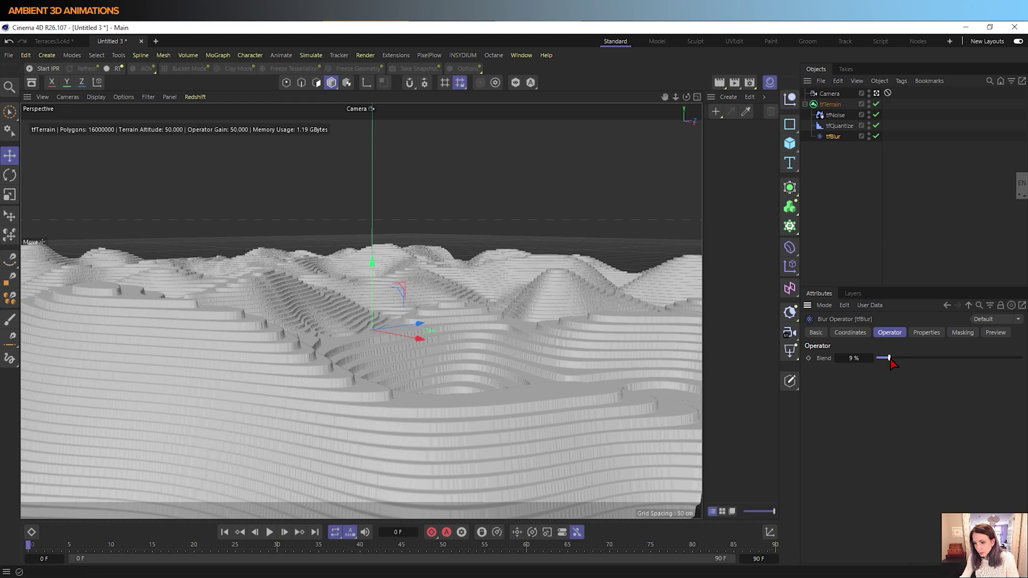
click(832, 105)
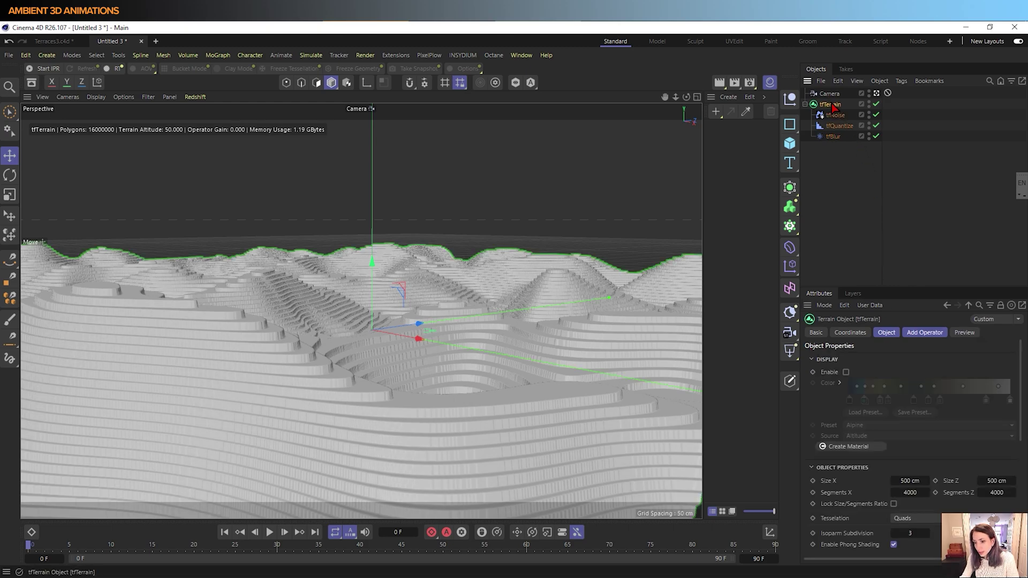
click(967, 334)
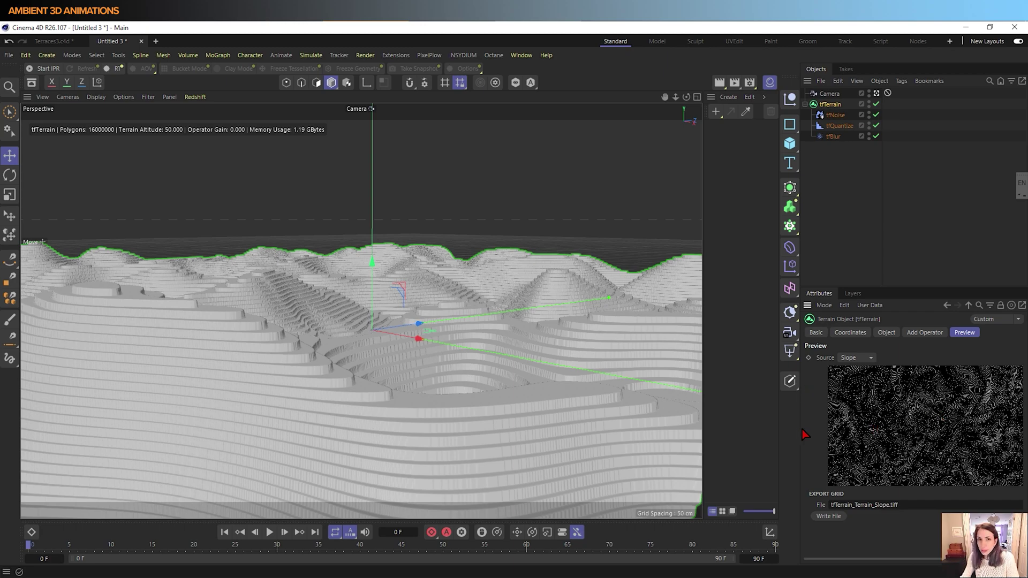
mouse_move(799, 428)
mouse_down()
mouse_move(684, 429)
mouse_move(841, 417)
mouse_move(763, 421)
mouse_up()
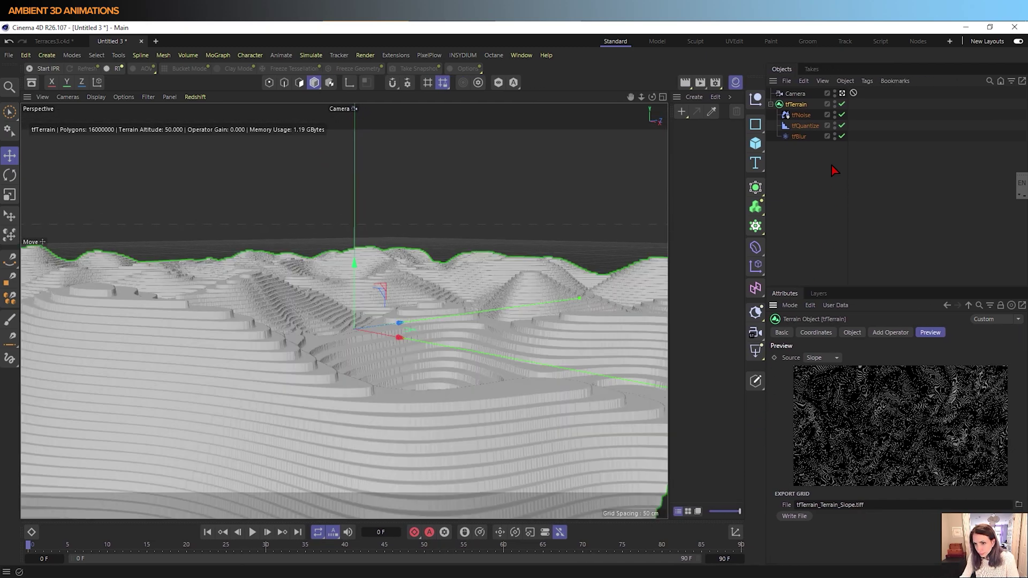
Settle tfBlur's Blend at about 66%
click(799, 137)
click(894, 358)
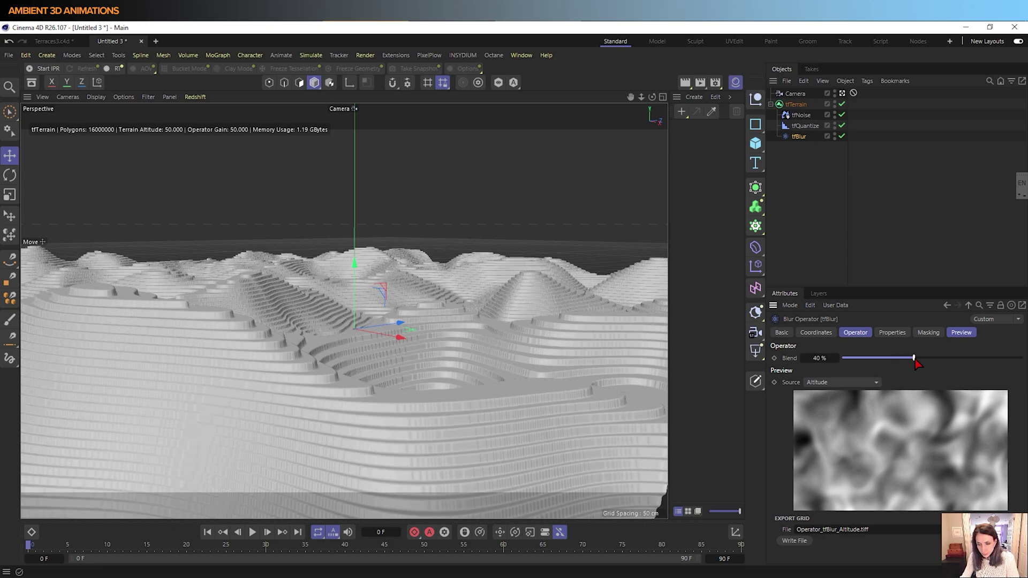
drag(914, 359, 984, 358)
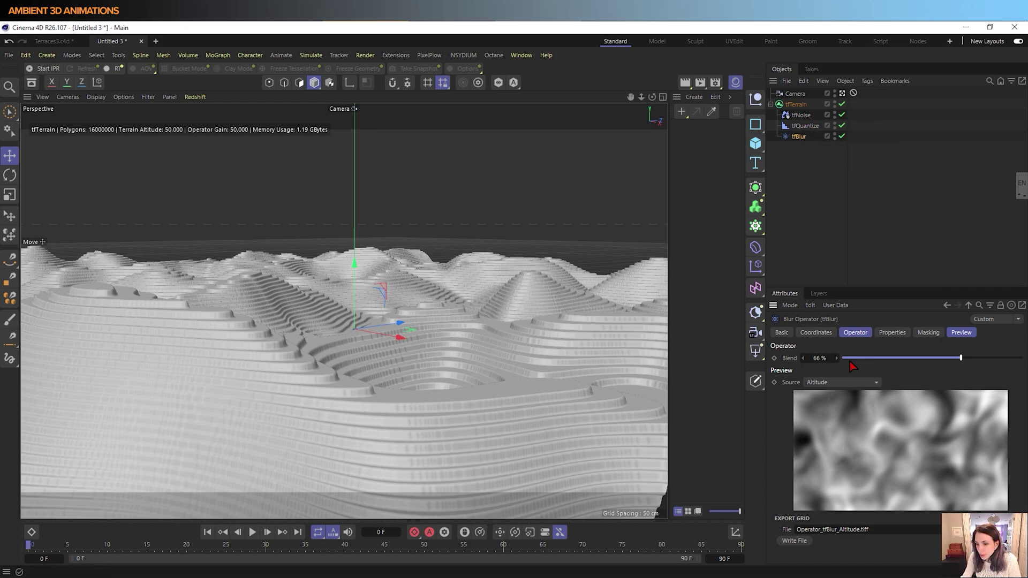
click(806, 127)
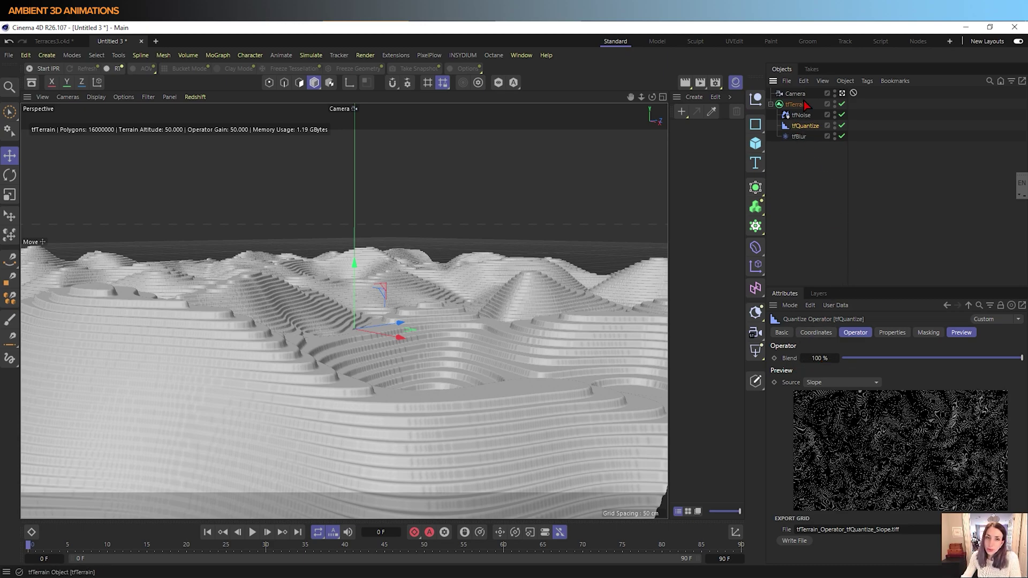
Check tfNoise's blend mode choices, leaving it on Add
click(807, 116)
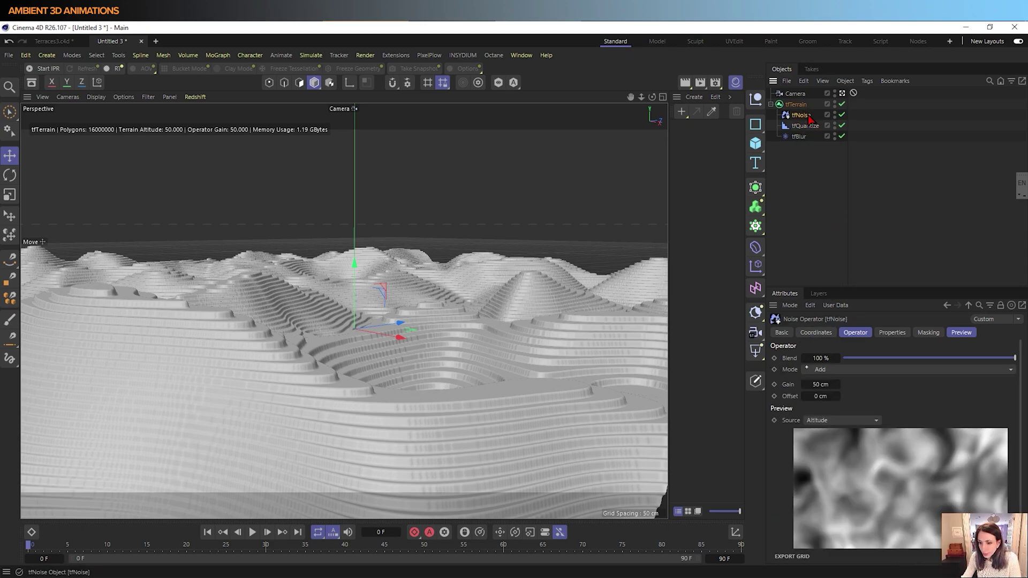
click(872, 371)
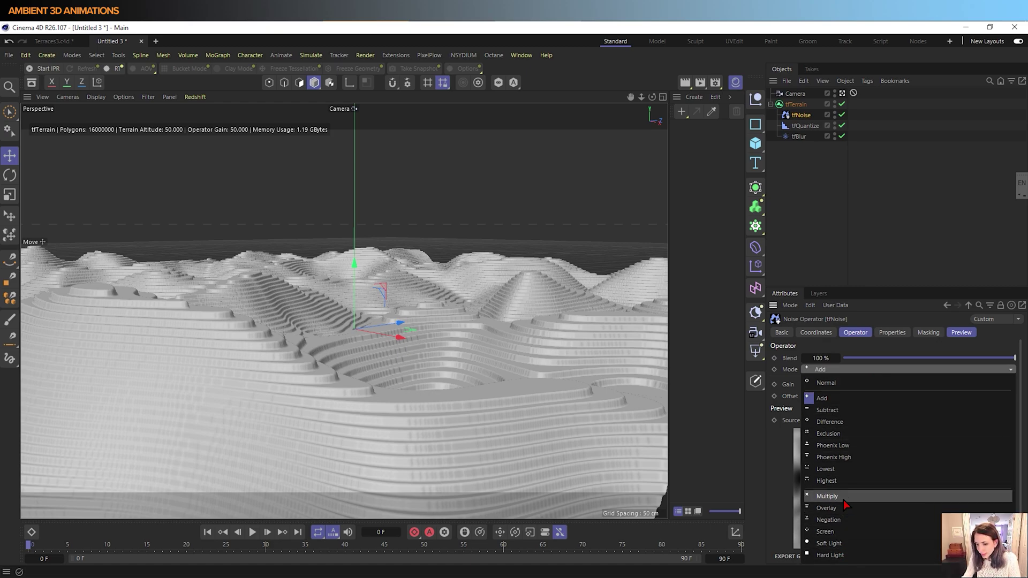
click(853, 349)
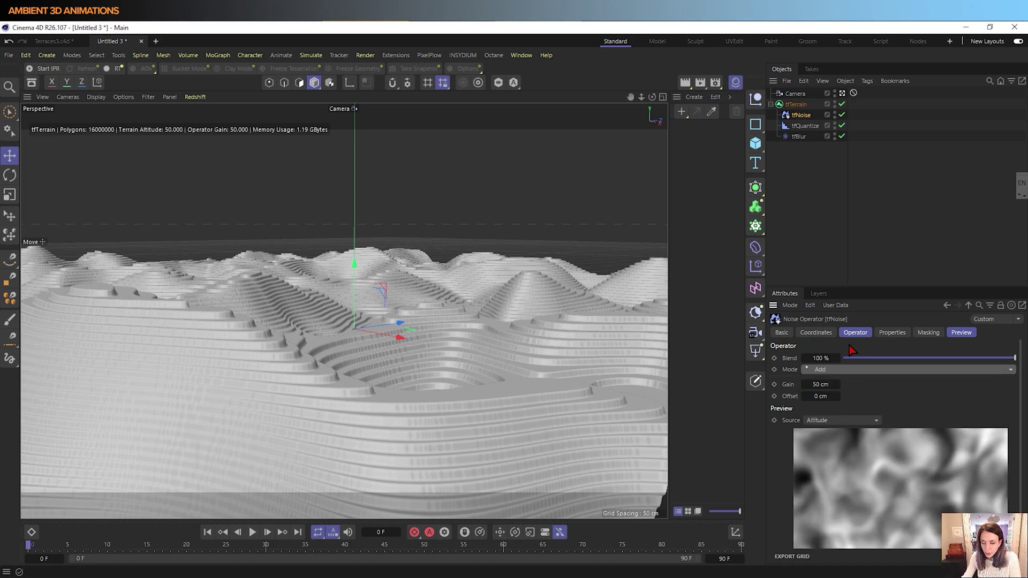
click(787, 105)
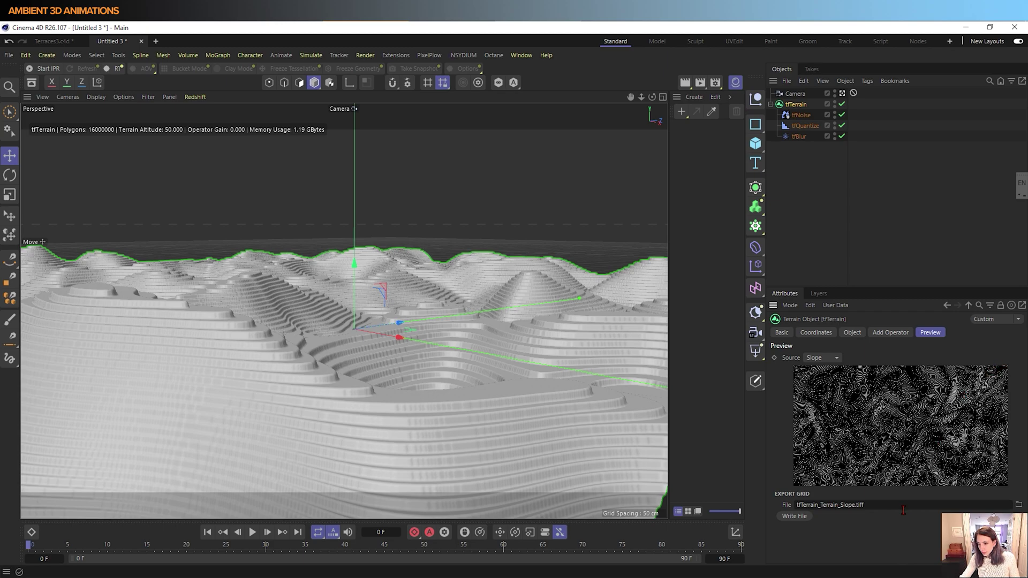
Delete the selected text in the Export Grid file name field
drag(802, 506, 797, 505)
key(BackSpace)
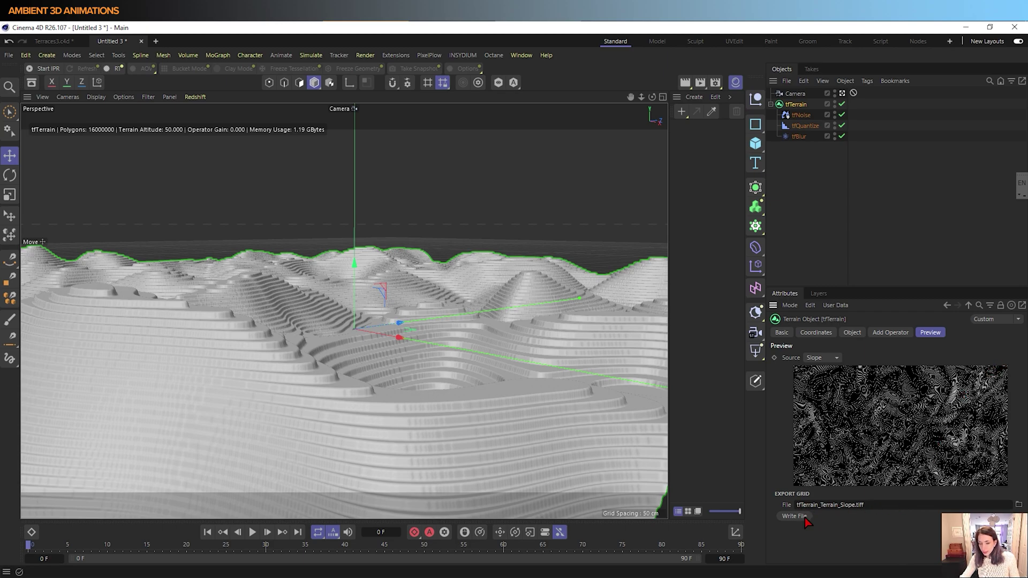